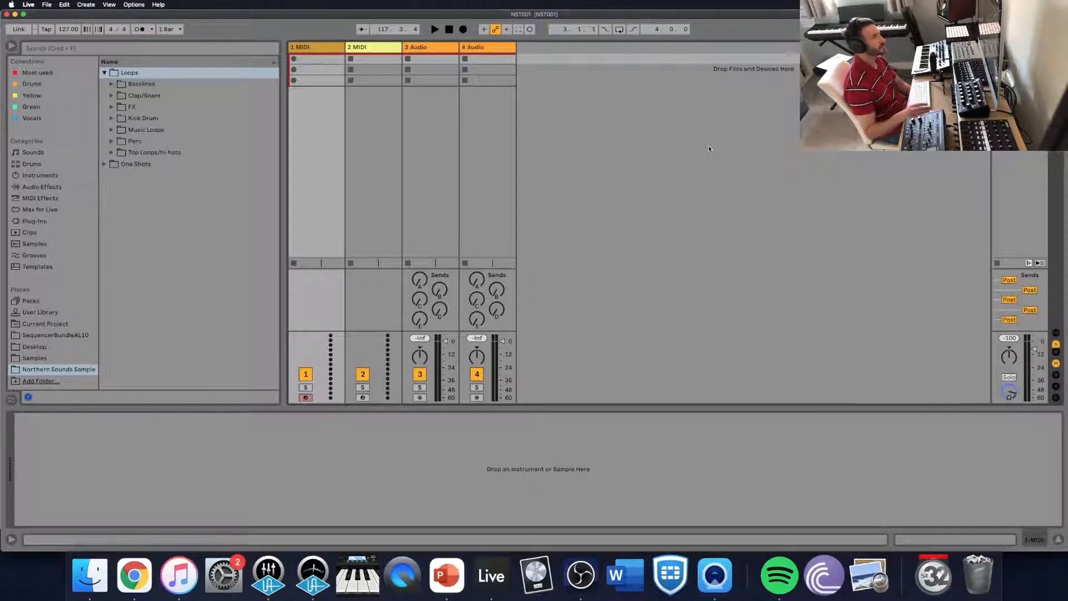
click(104, 72)
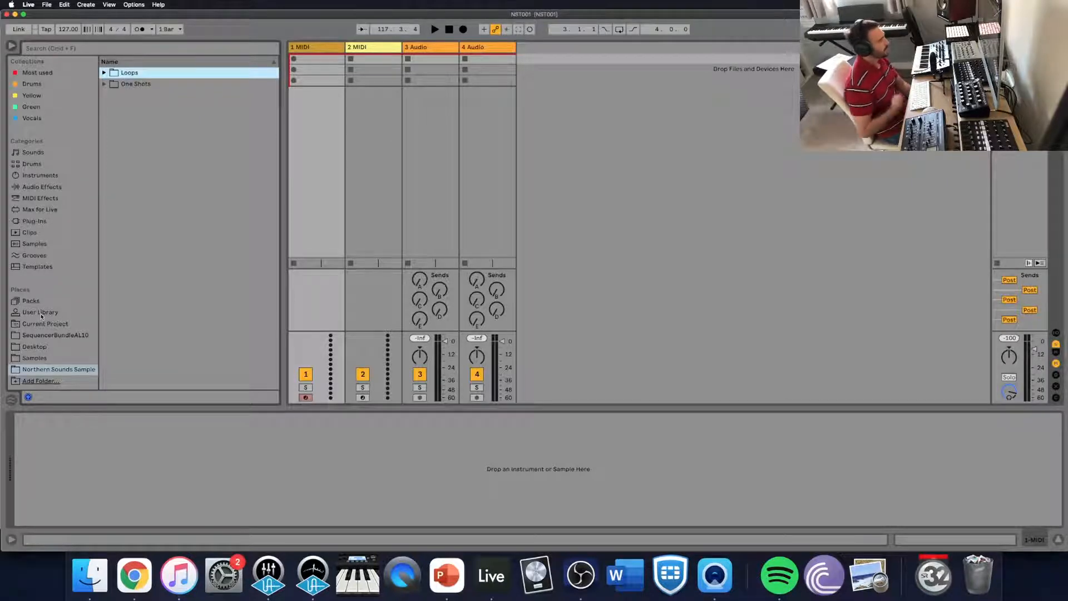
click(38, 382)
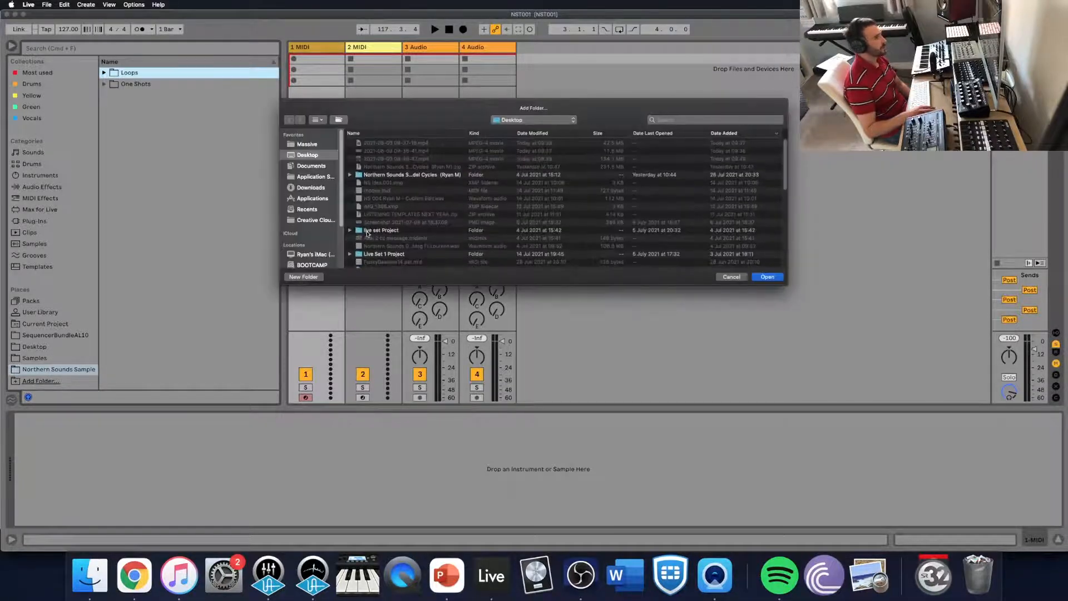
click(388, 175)
click(733, 277)
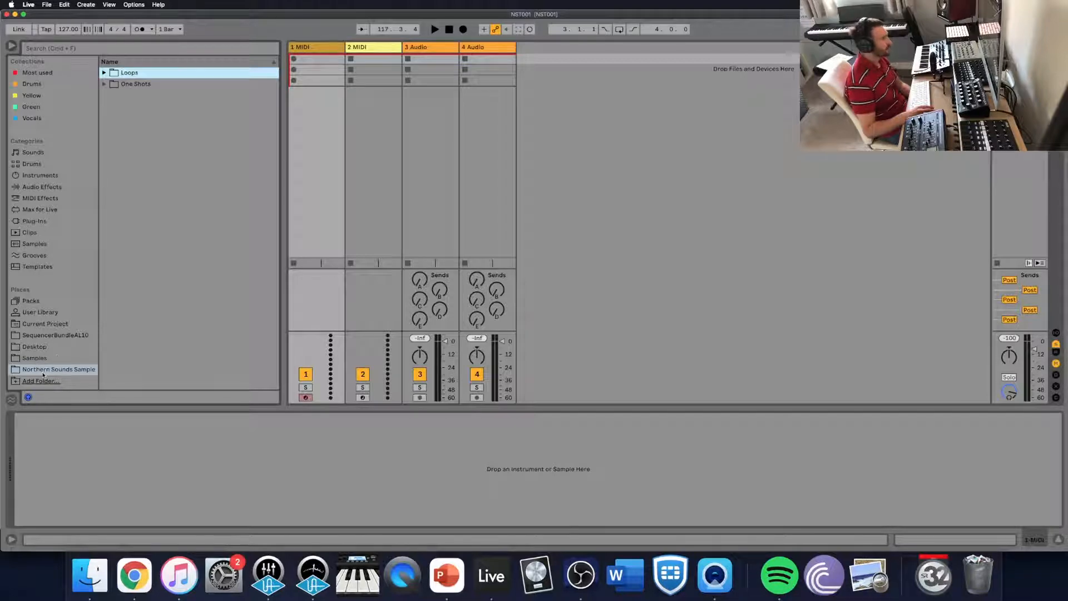
Look through the One Shots and Loops subfolders of the Northern Sounds Sample folder.
click(39, 369)
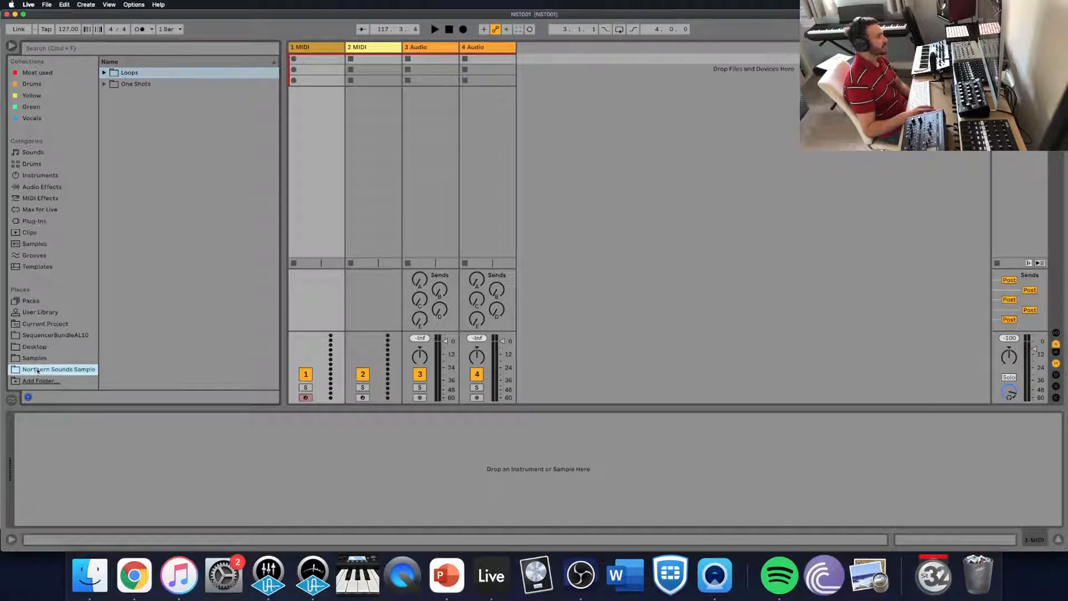
click(114, 83)
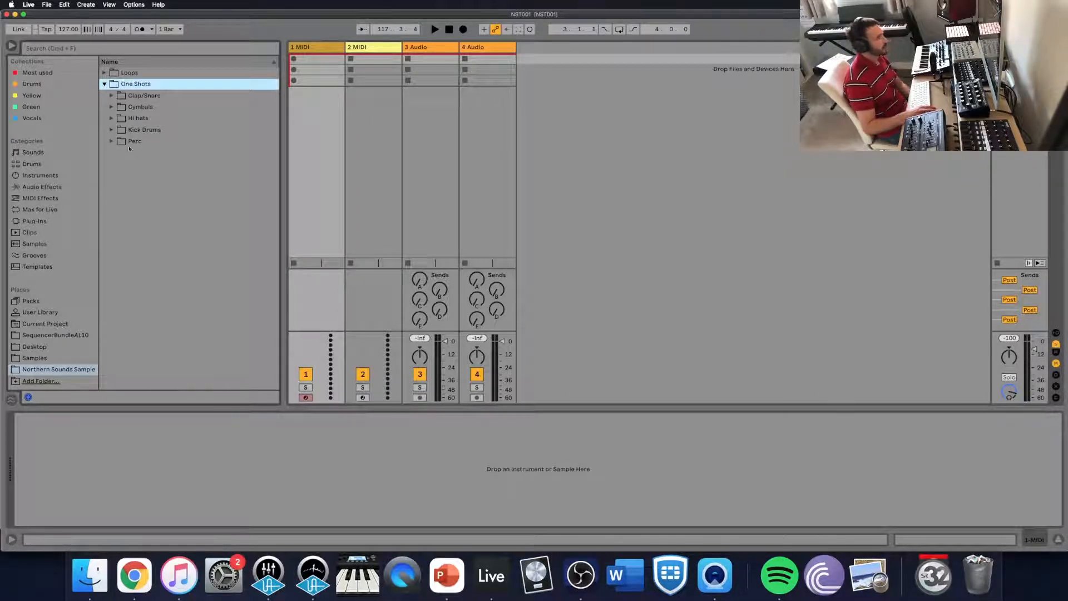
click(105, 84)
click(104, 73)
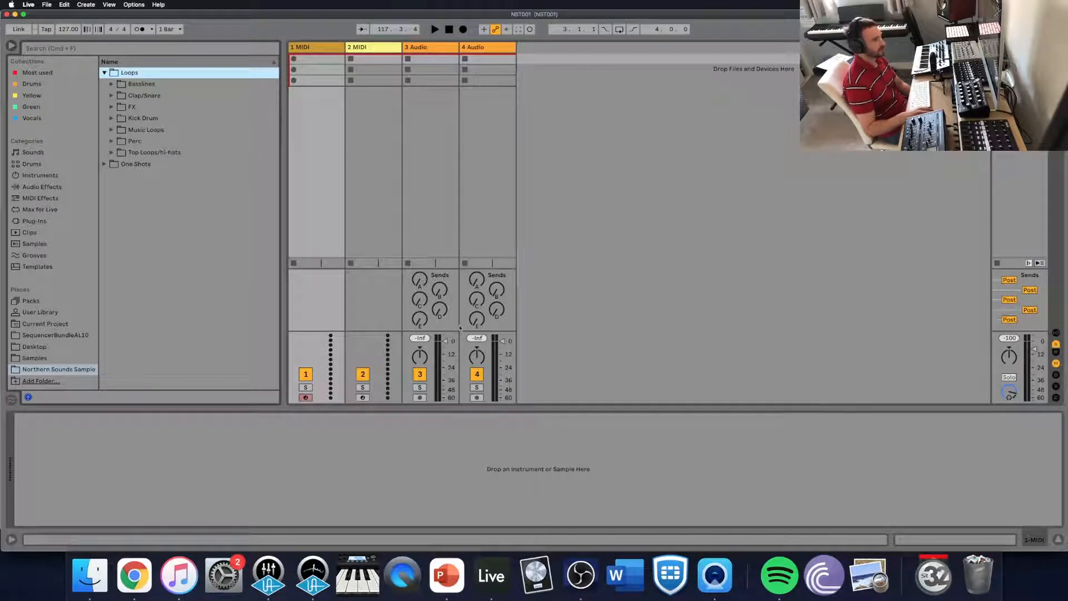
Delete both MIDI tracks from the set, leaving only the two audio tracks.
click(306, 45)
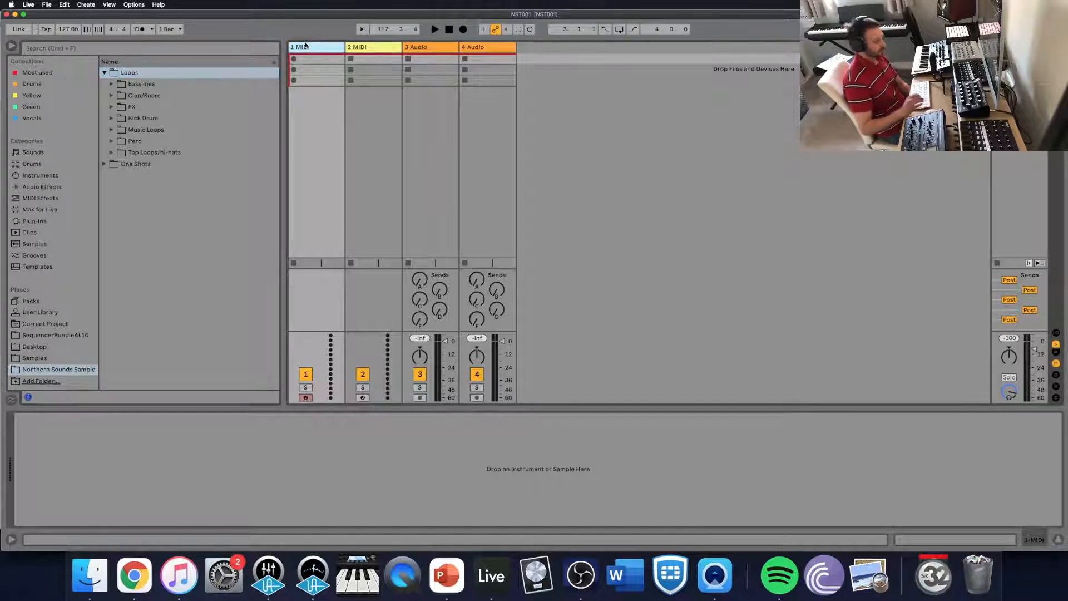
key(Delete)
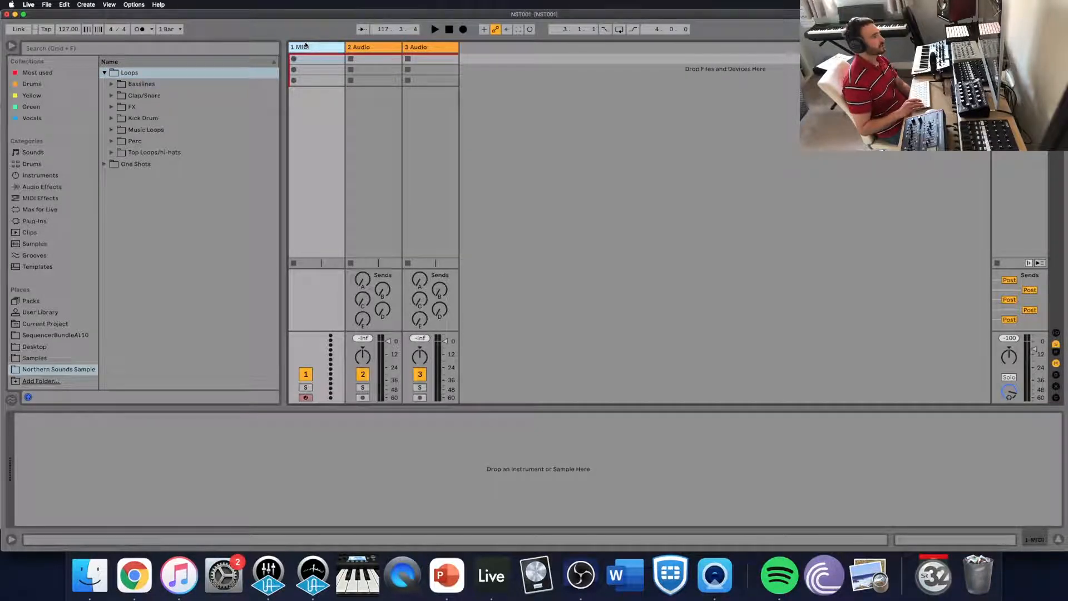
key(Delete)
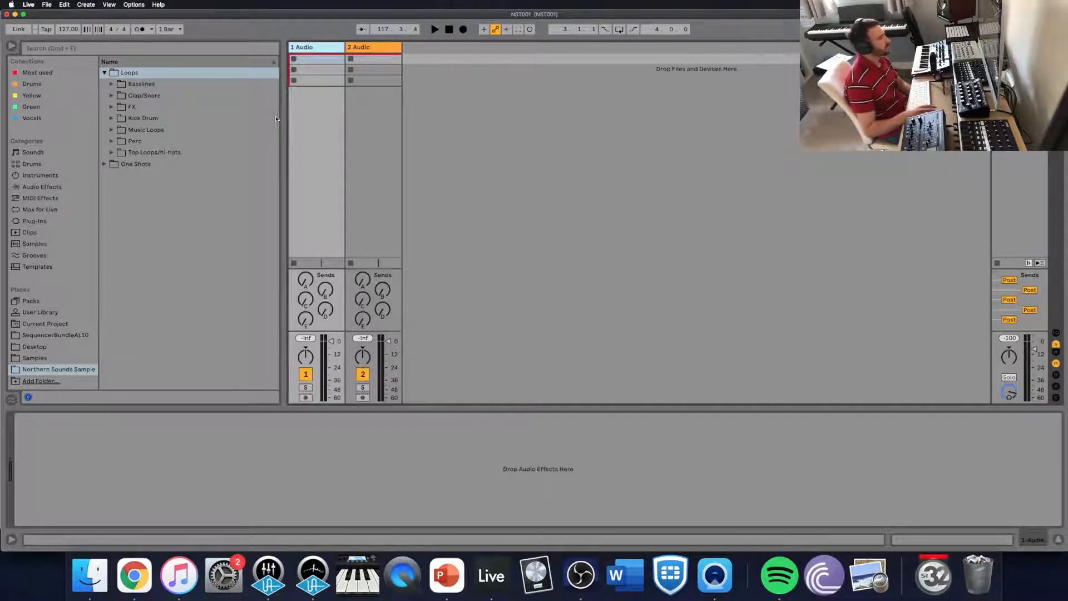
Audition the Perc loops in the Northern Sounds Sample folder, load Delayed blips 128bpm.wav into the first audio track's first slot, and widen the track.
click(51, 177)
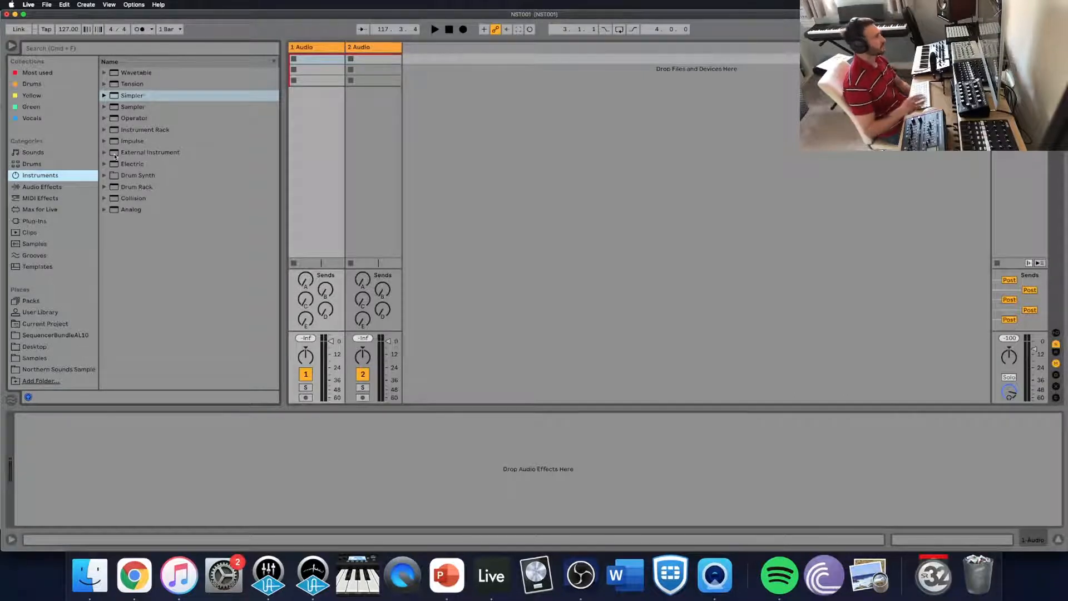
click(41, 359)
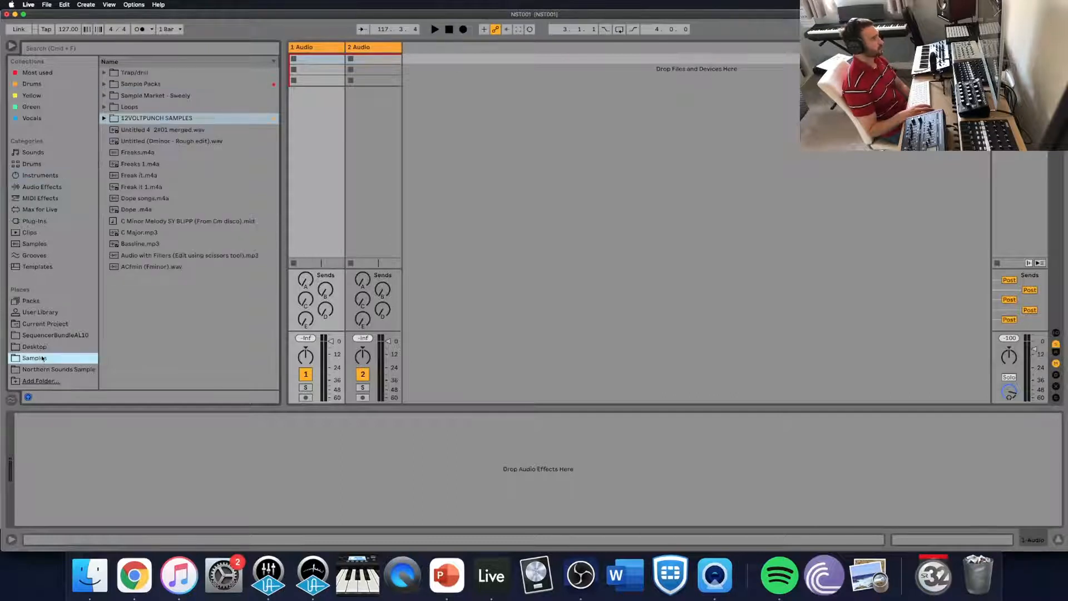
click(37, 368)
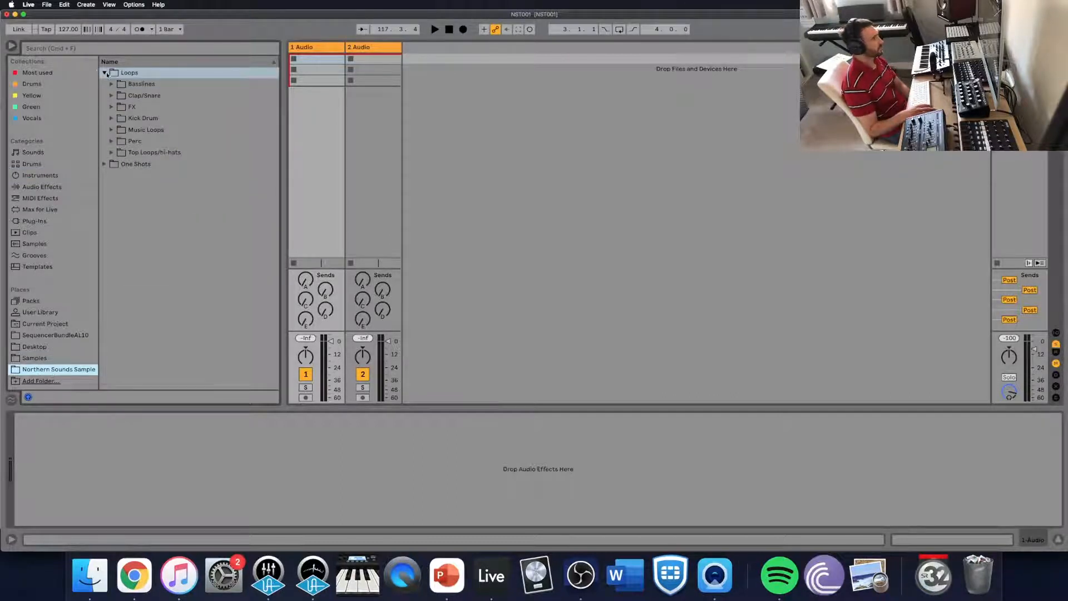
click(112, 141)
click(143, 154)
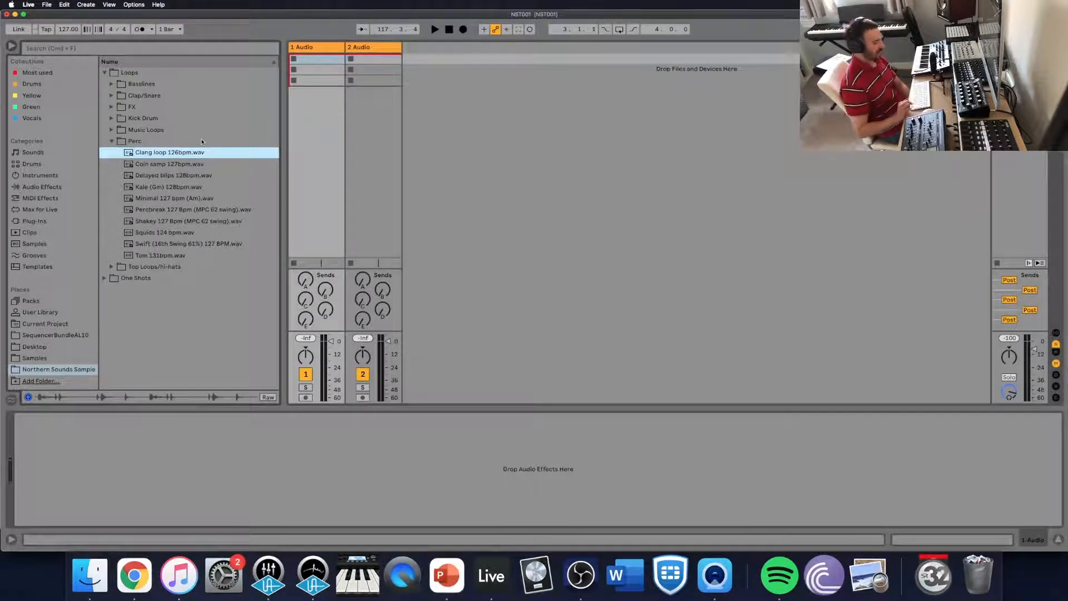
key(Down)
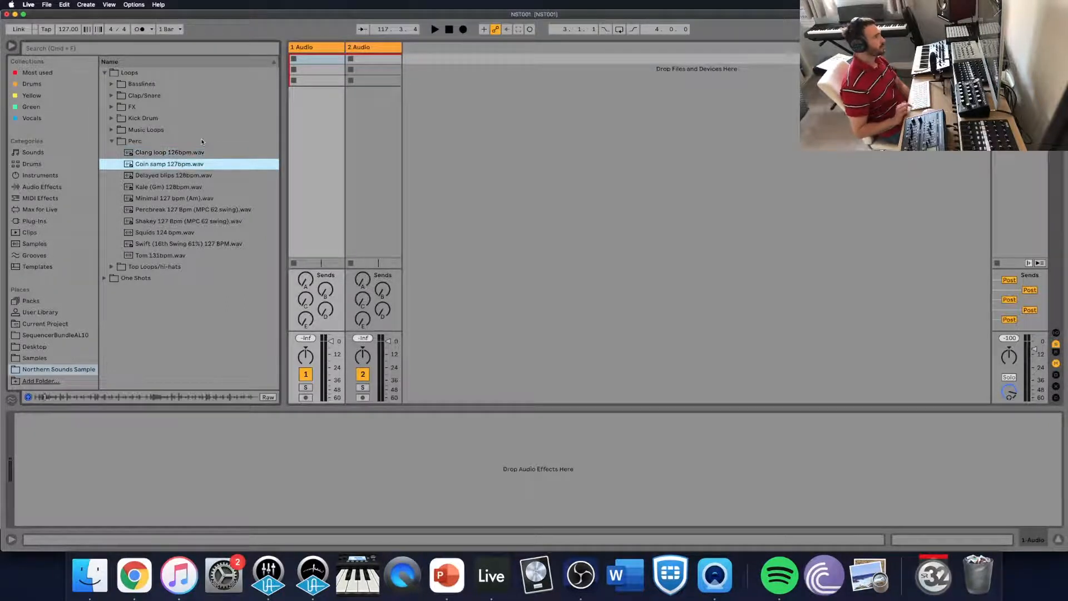
key(Down)
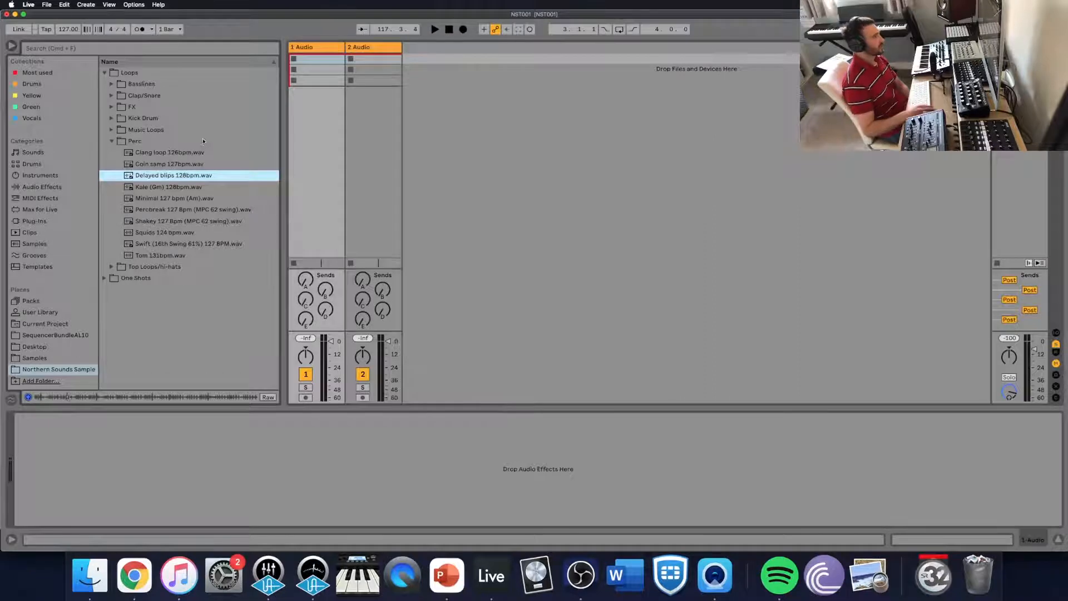
drag(167, 174, 316, 60)
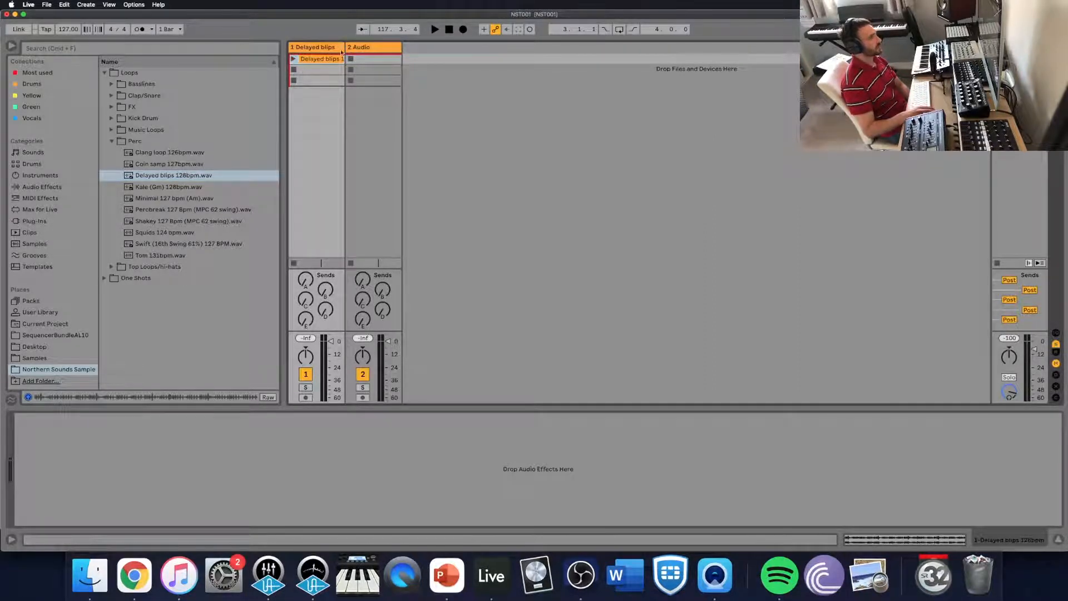
double_click(304, 49)
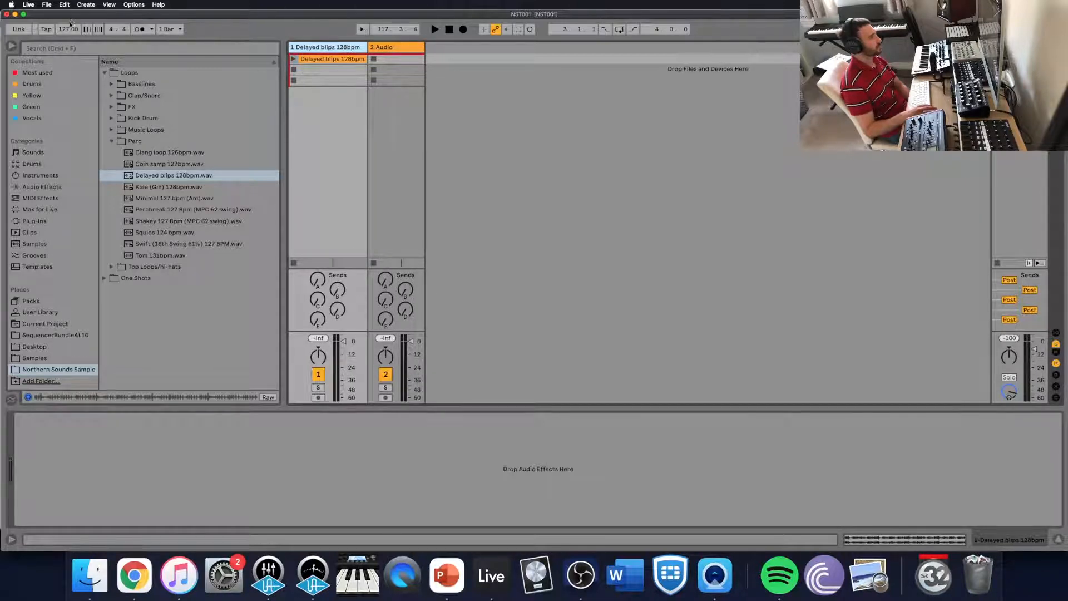
Set the project tempo to 128 BPM and briefly play the Delayed blips clip.
drag(70, 31, 71, 28)
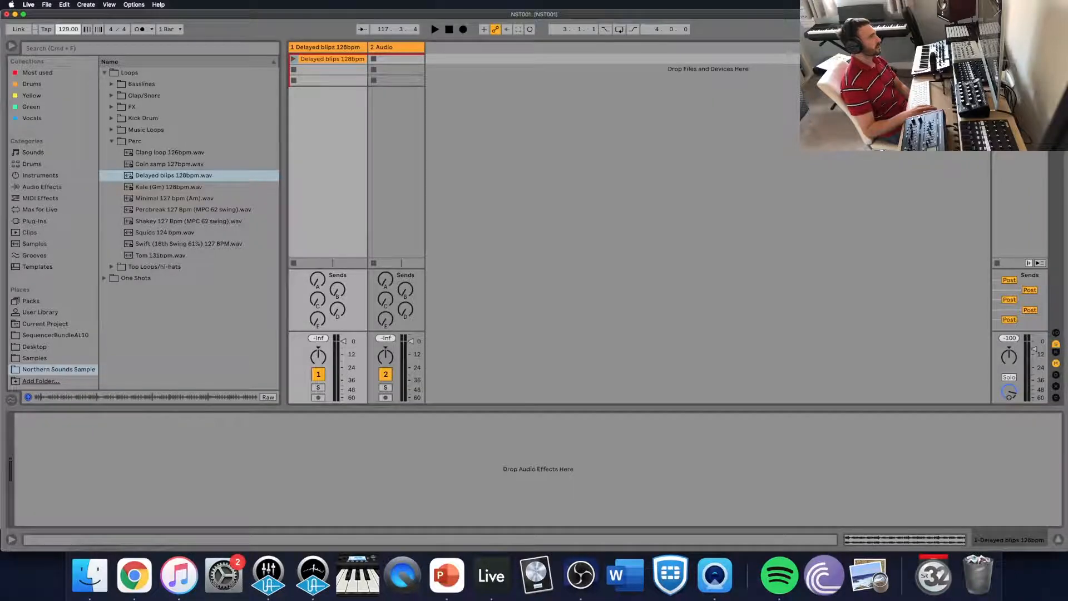
key(Up)
click(112, 142)
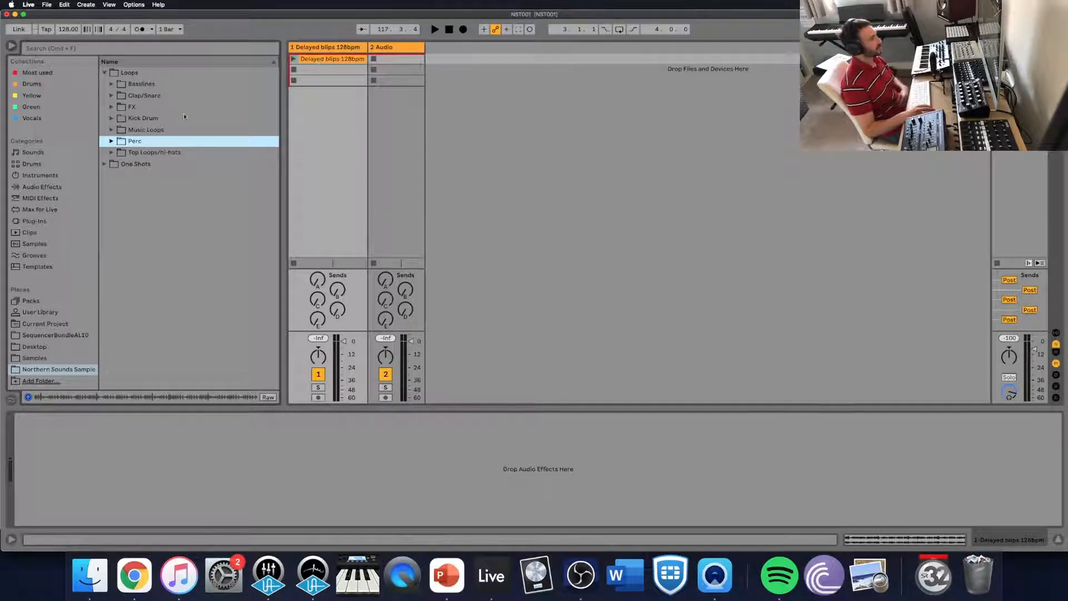
click(292, 59)
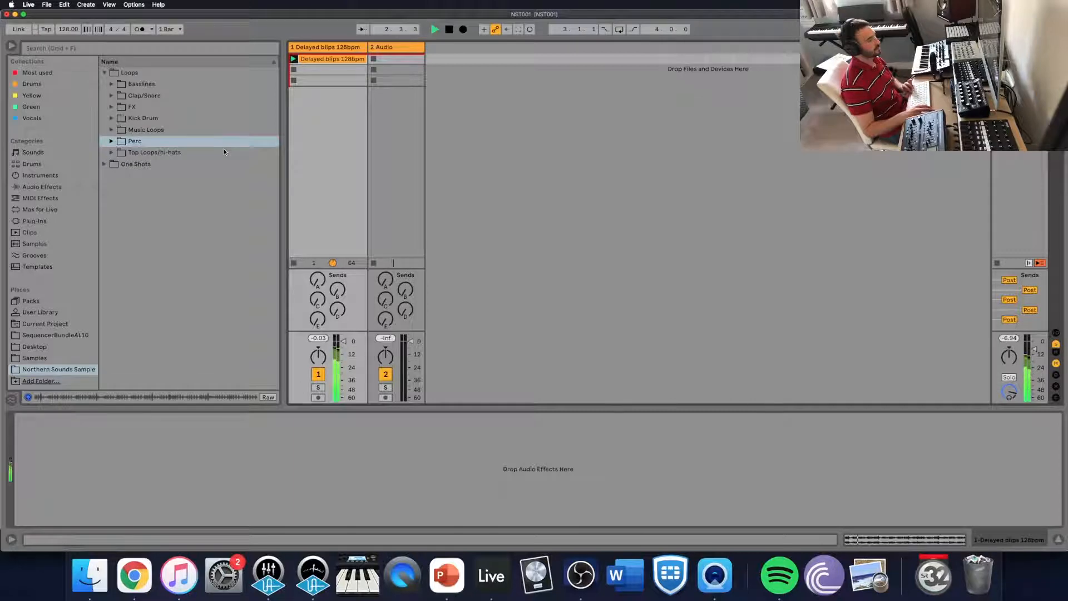
key(space)
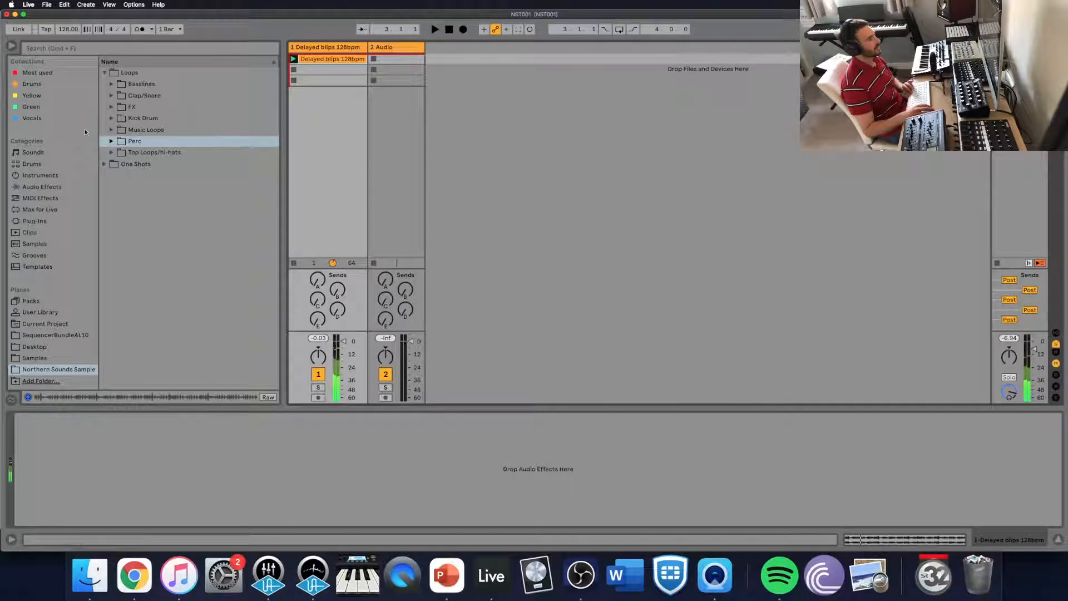
Load Alive 131 bpm.wav from Top Loops/hi-hats into the second audio track's first slot and launch it alongside the Delayed blips clip.
click(112, 153)
key(space)
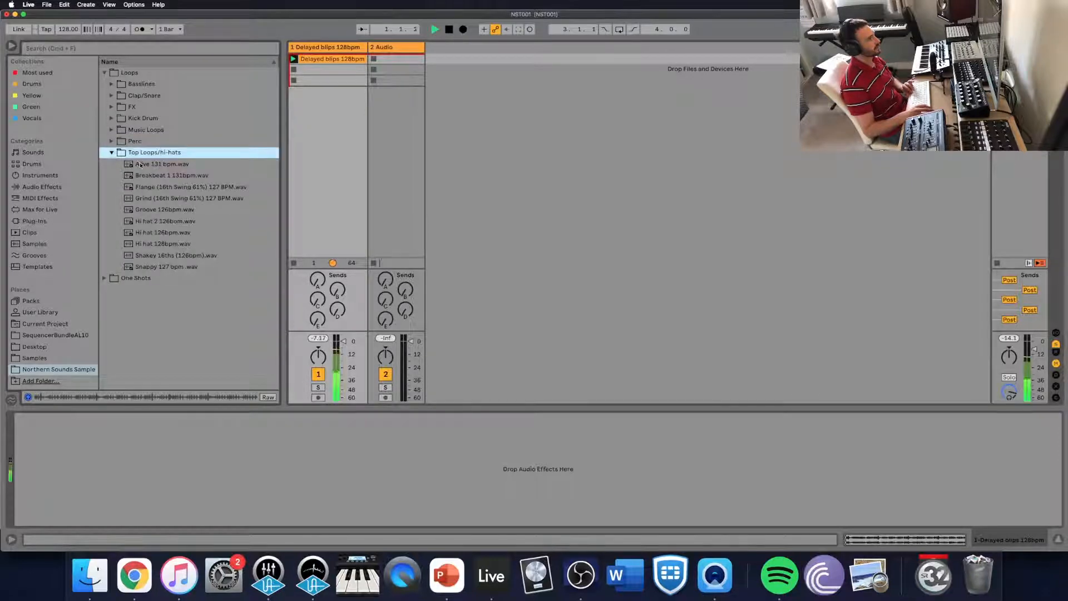
click(142, 165)
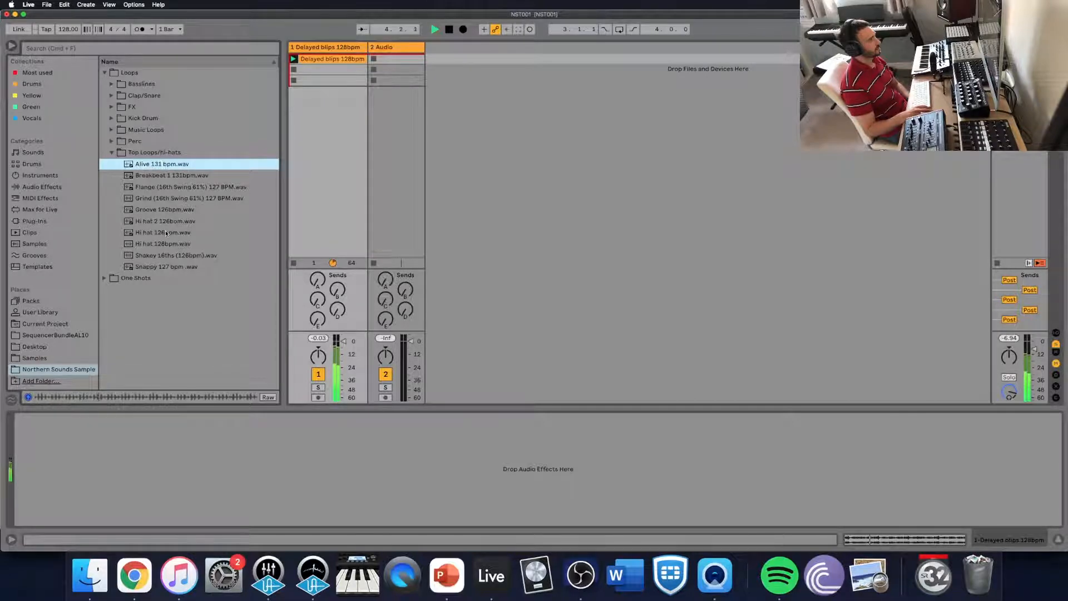
drag(155, 166, 375, 61)
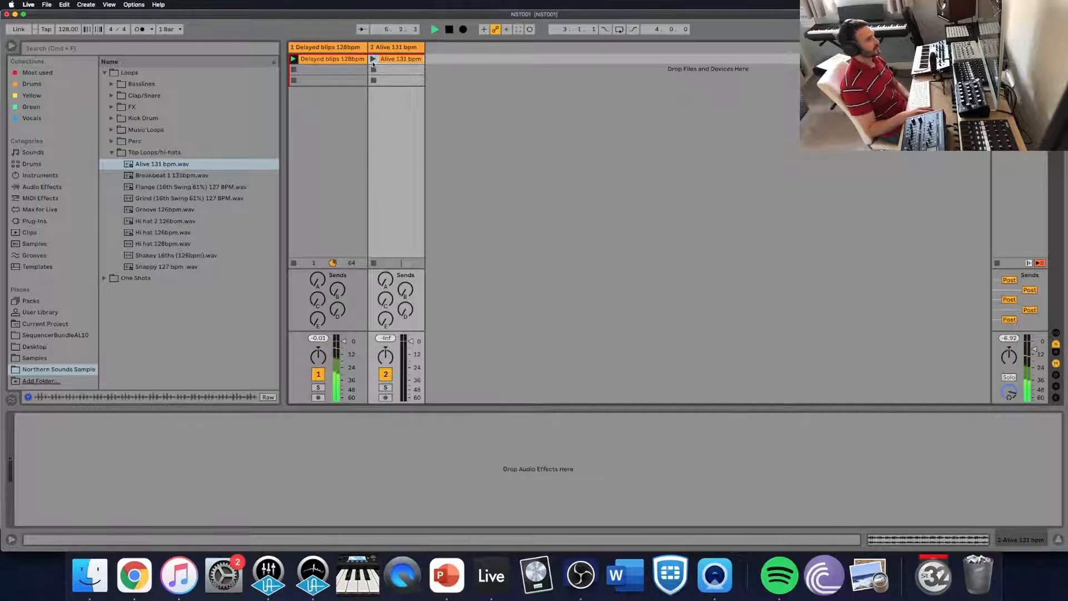
click(373, 58)
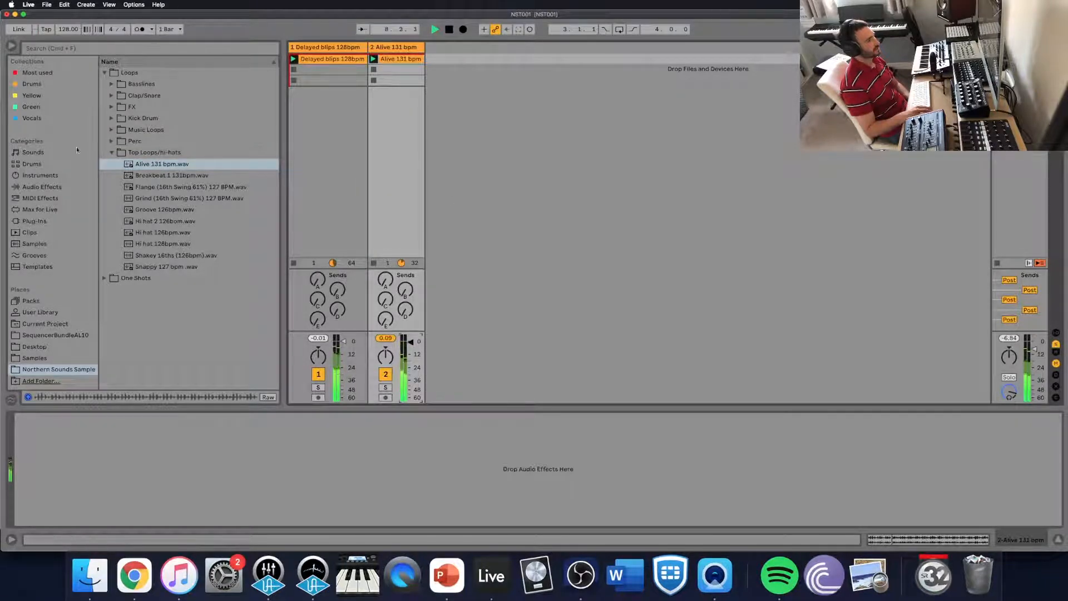
click(112, 152)
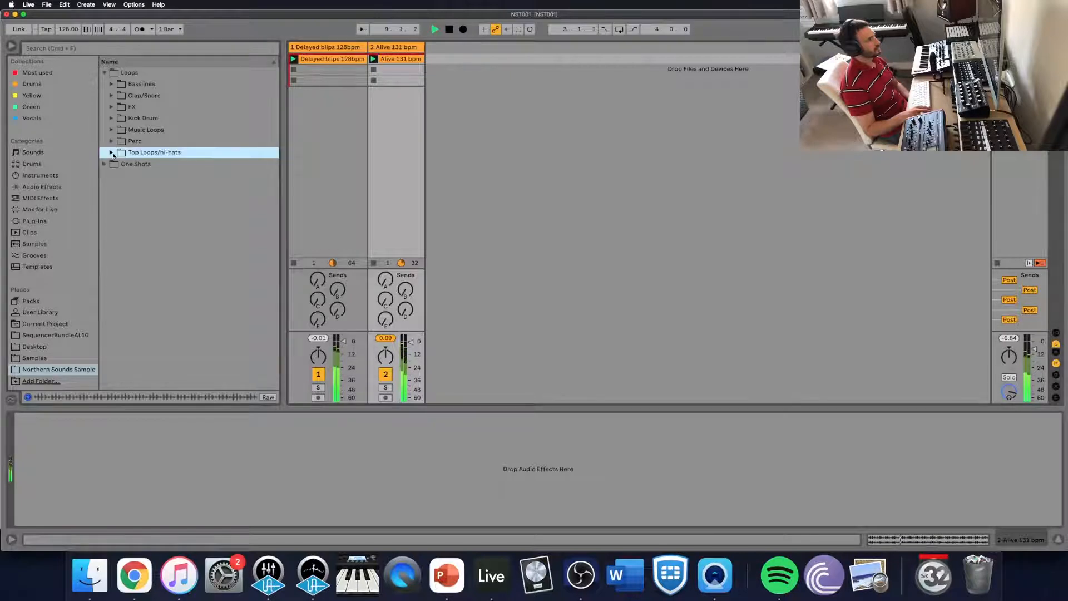
Add Clap 126bpm.wav from the Clap/Snare loops on a new third track and play it with the other two clips.
click(111, 95)
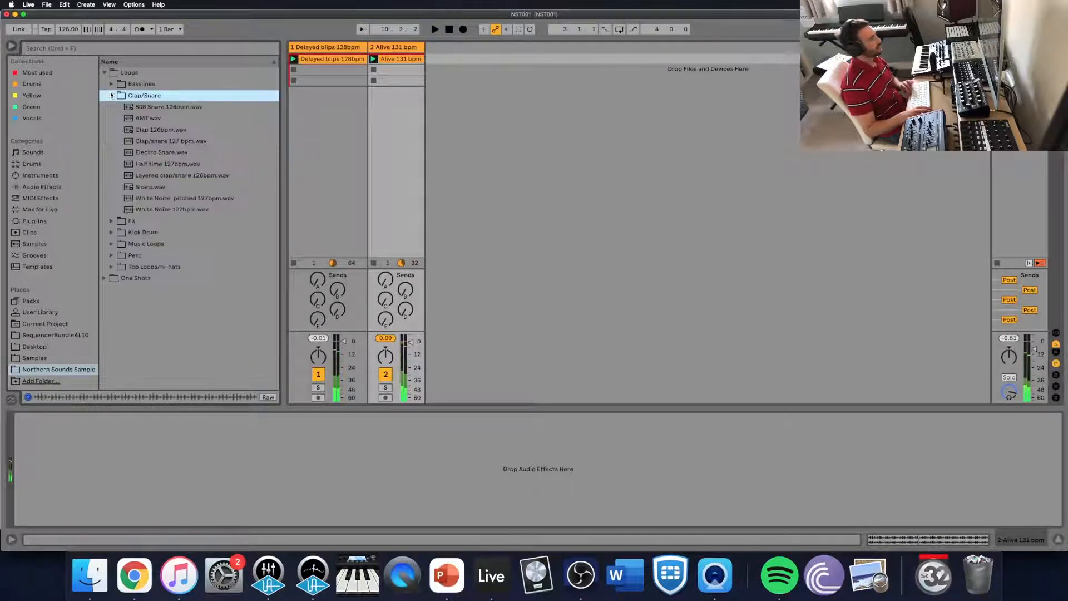
click(157, 130)
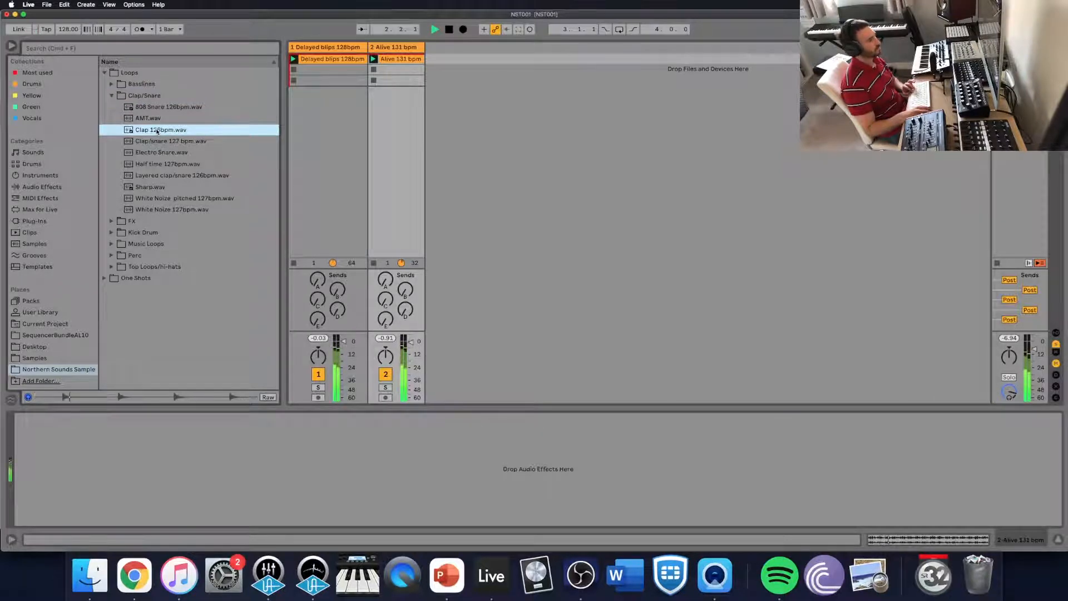
key(space)
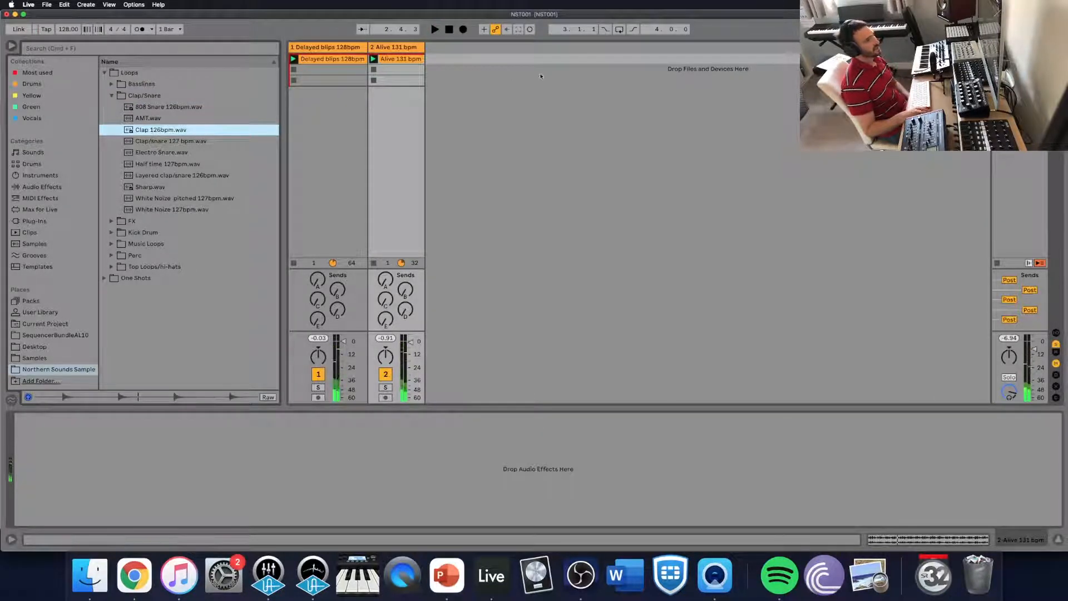
click(88, 5)
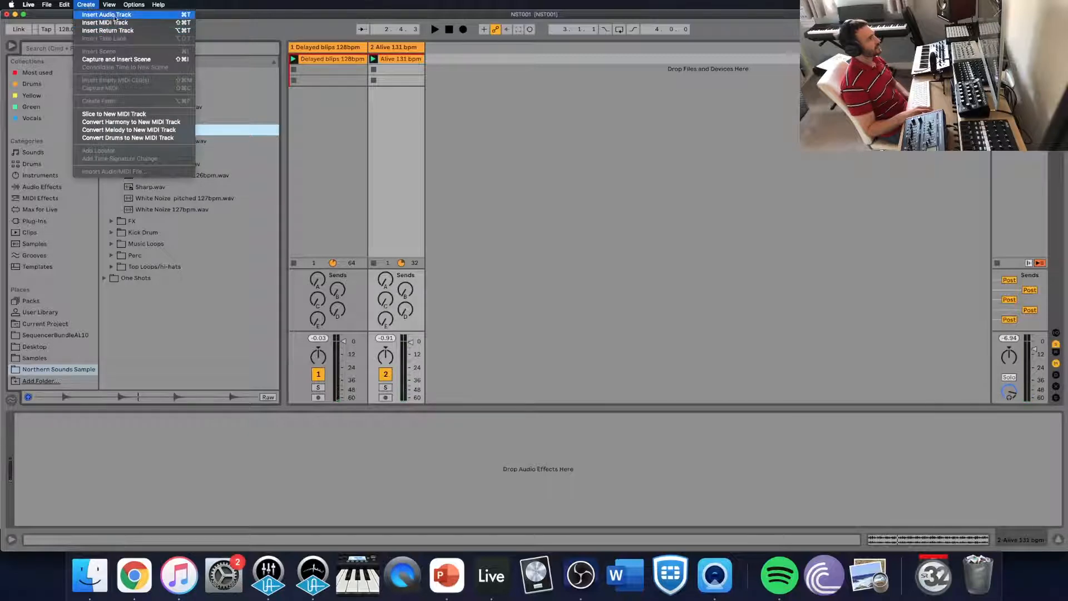
click(517, 93)
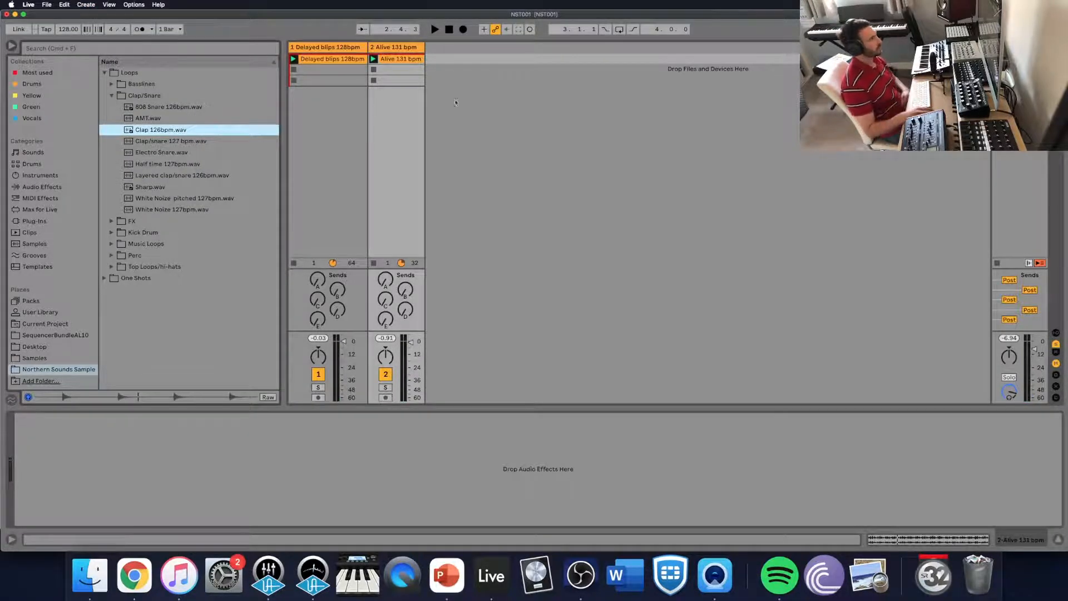
drag(162, 135, 455, 85)
click(430, 58)
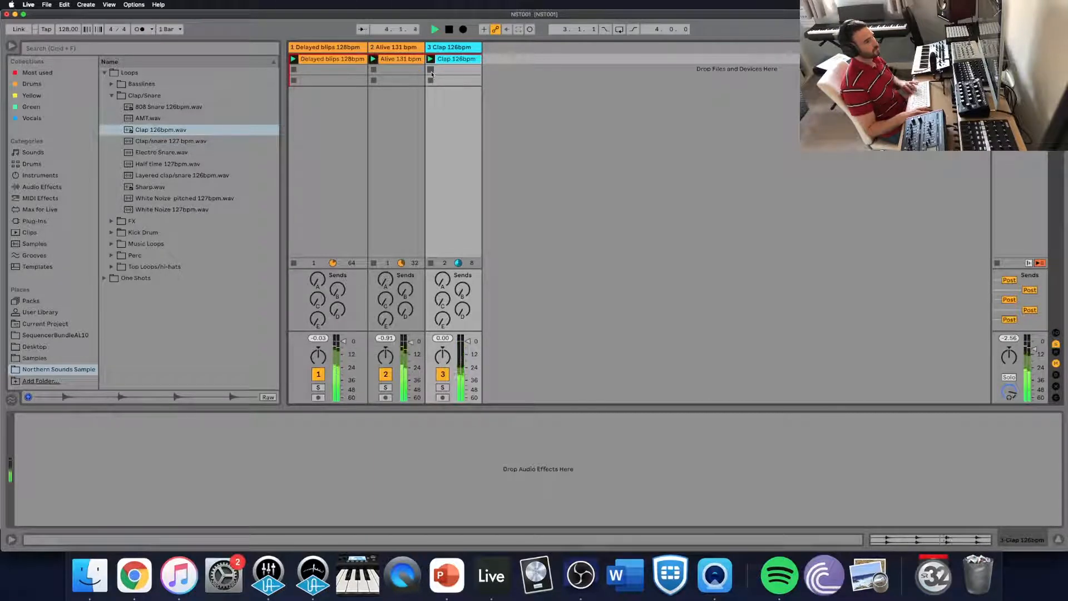
key(space)
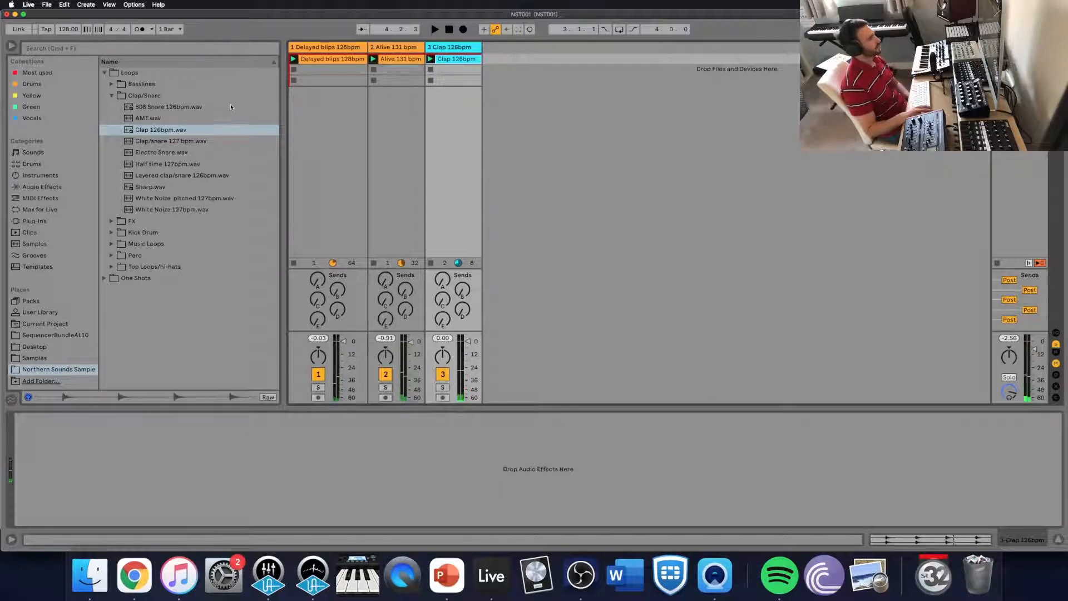
Audition the Kick Drum loops against the playing clips, then add Click (126bpm).wav on a new fourth track and launch it.
click(111, 96)
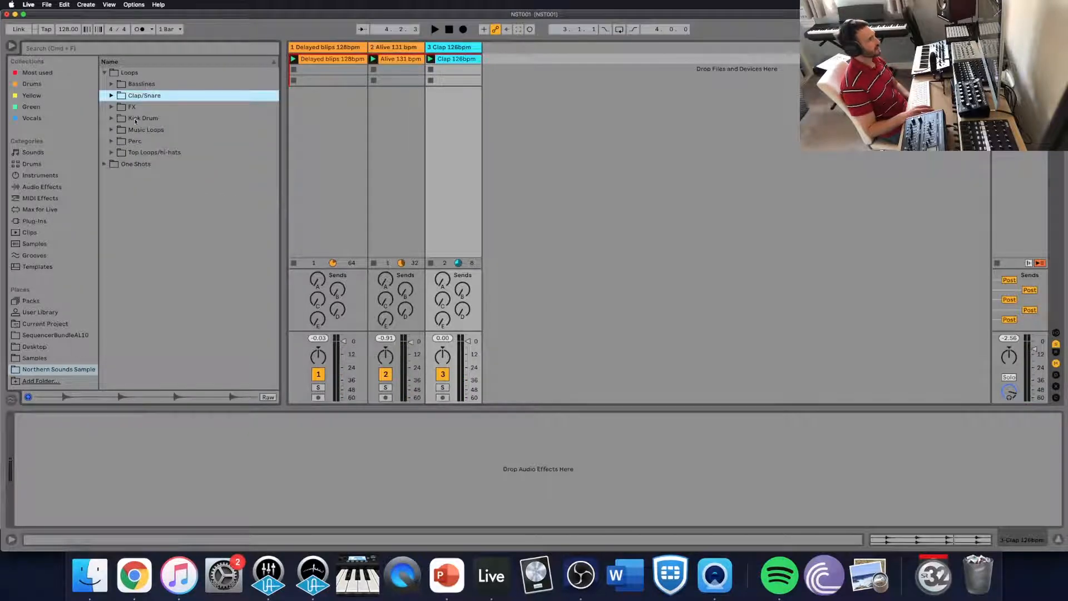
click(111, 118)
click(170, 131)
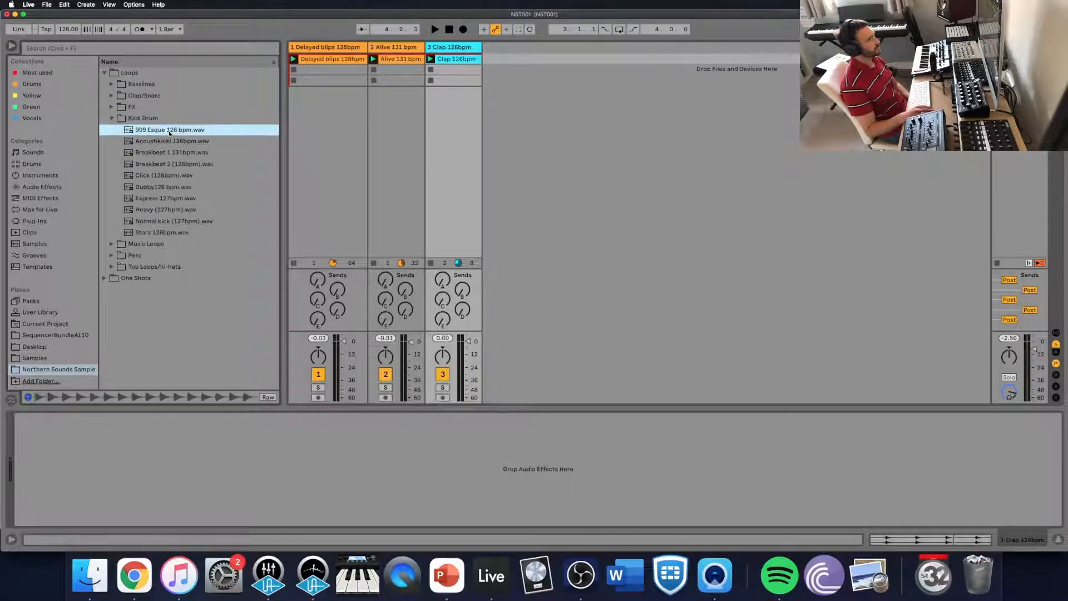
drag(167, 132, 186, 38)
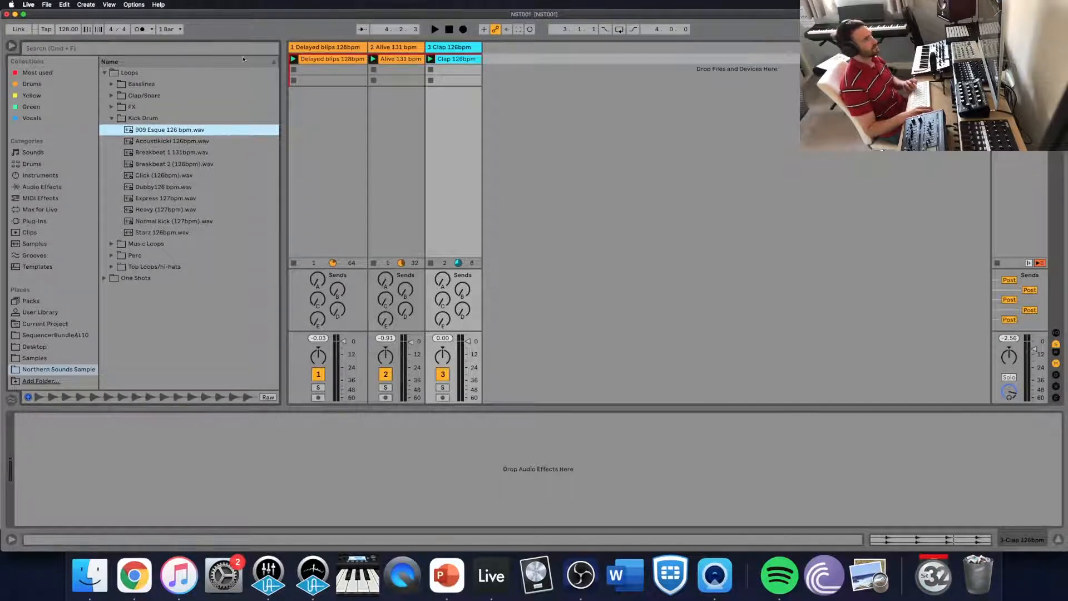
key(space)
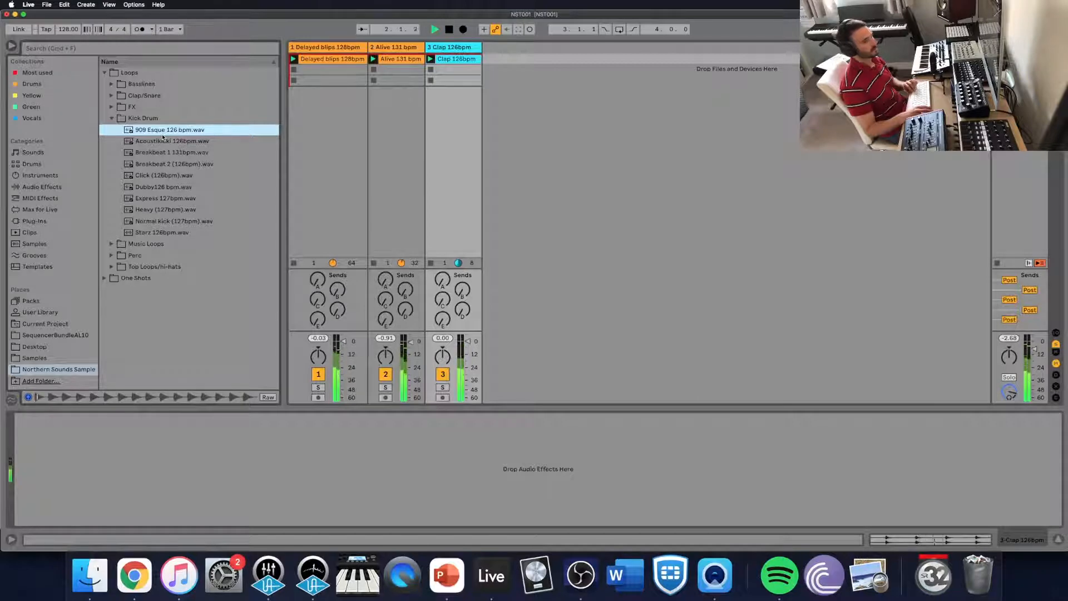
key(Down)
key(Down)
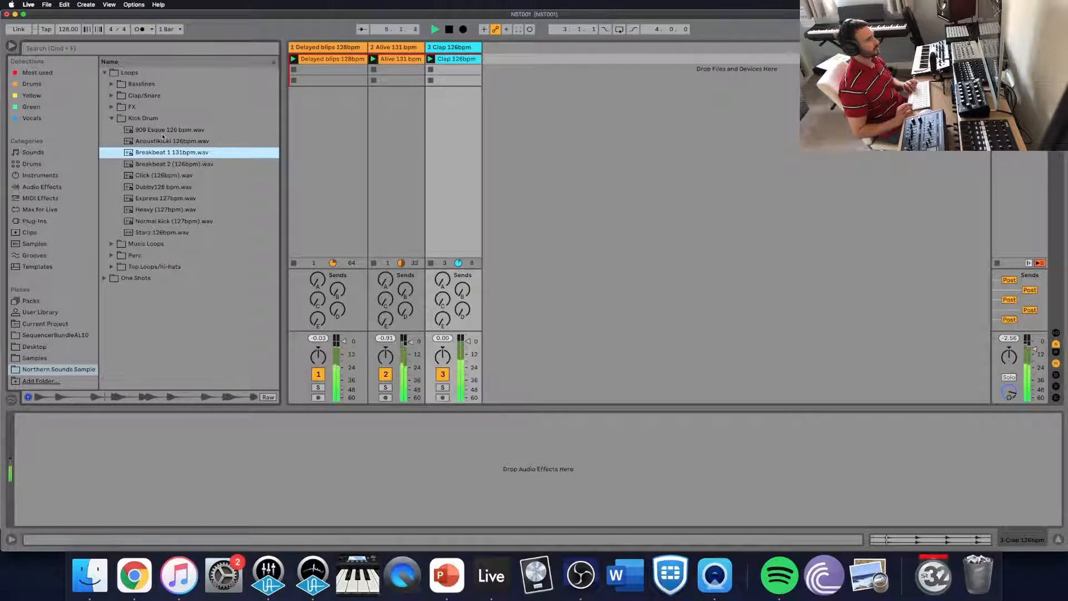
key(Down)
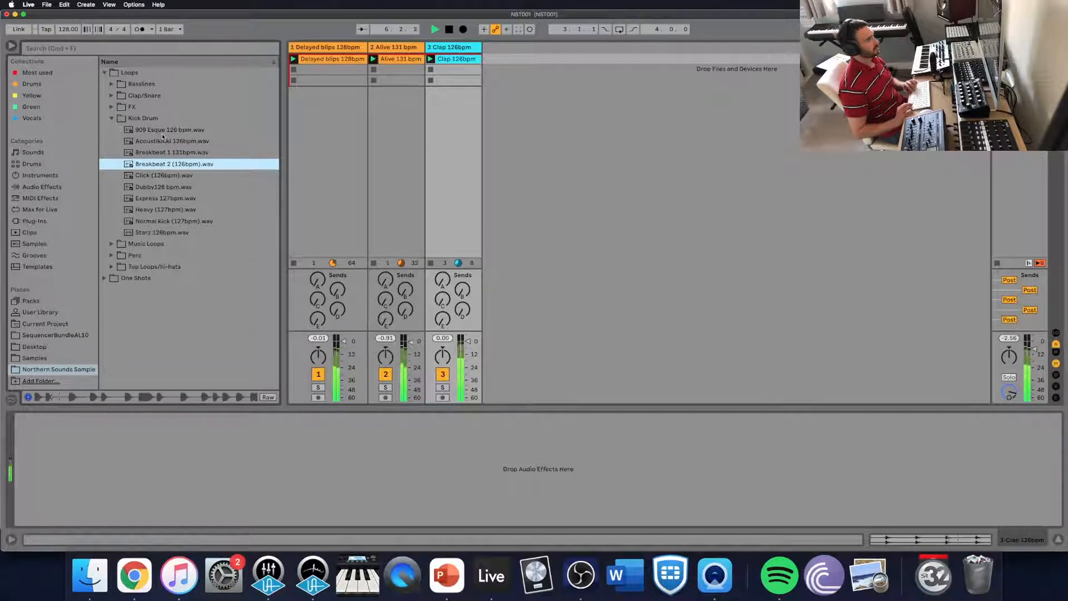
key(Down)
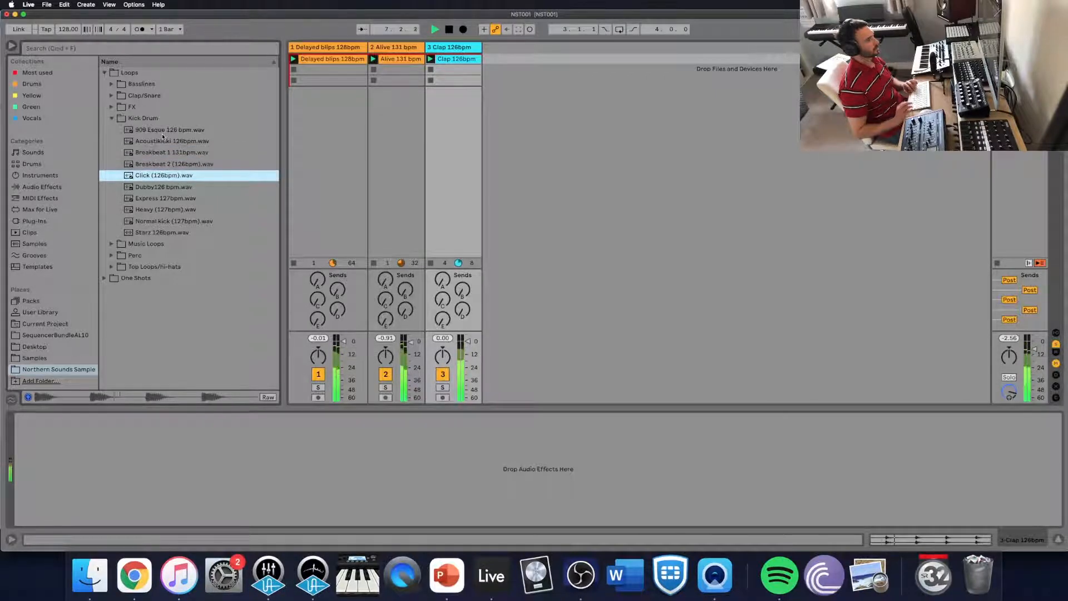
drag(164, 175, 504, 62)
click(487, 59)
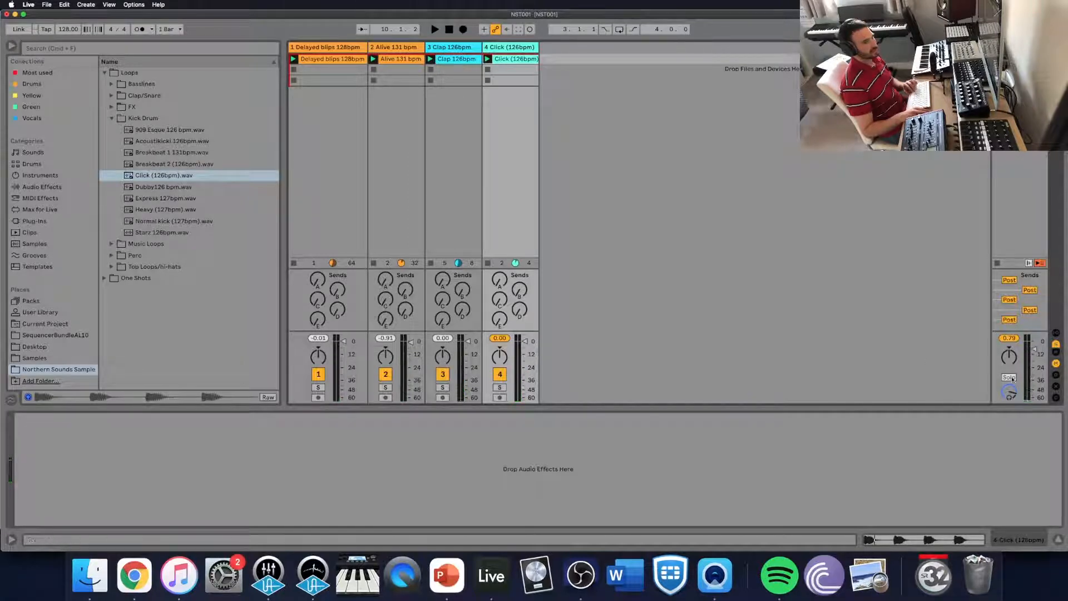
Play the four clips together to check the overall level, stop playback, and set the master volume to -6.0 dB.
key(space)
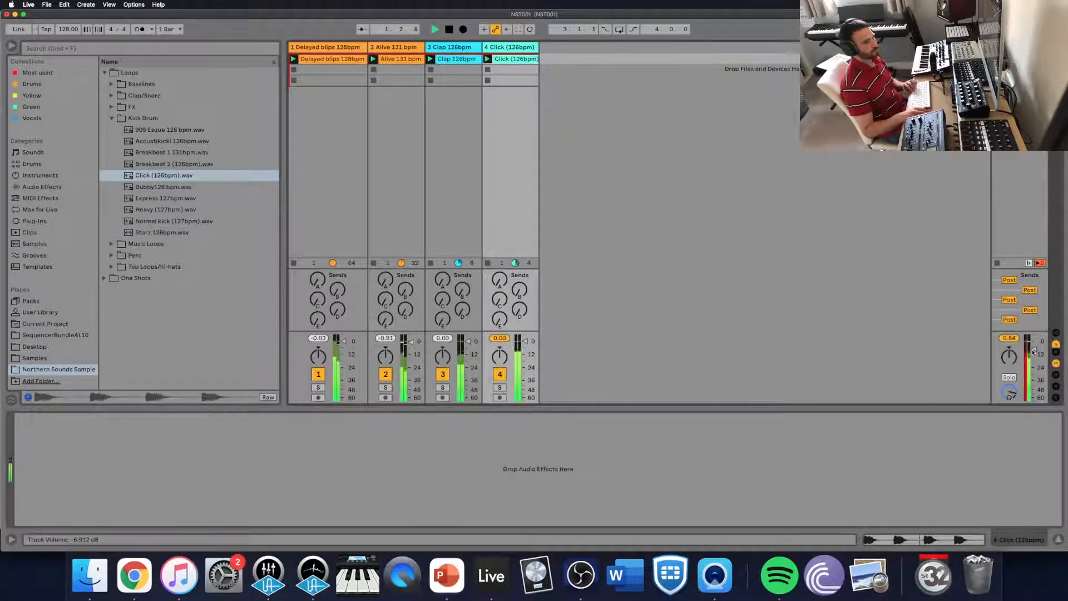
click(312, 51)
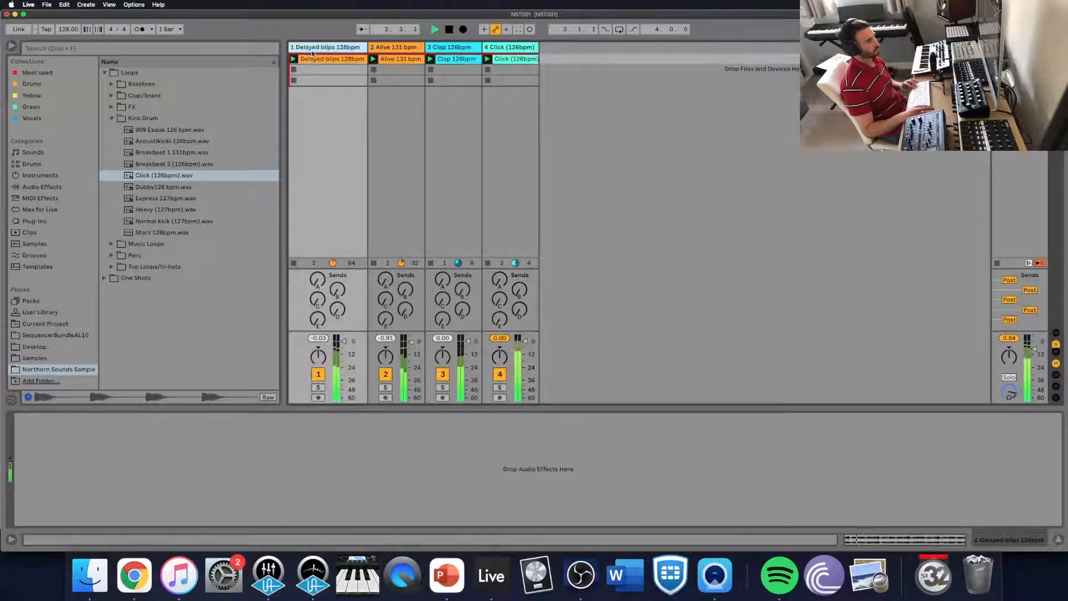
click(522, 344)
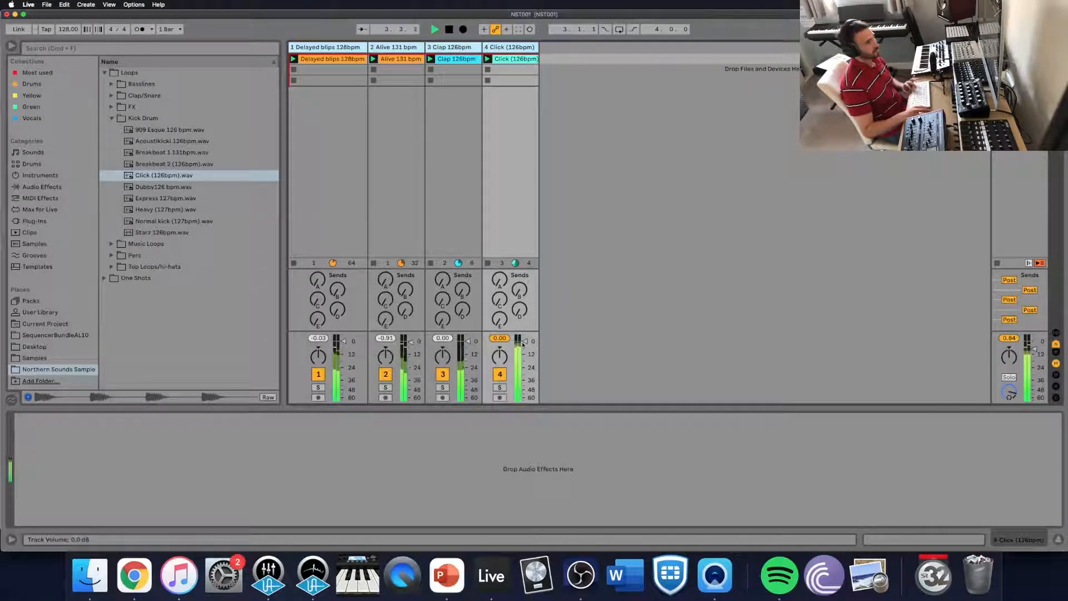
key(space)
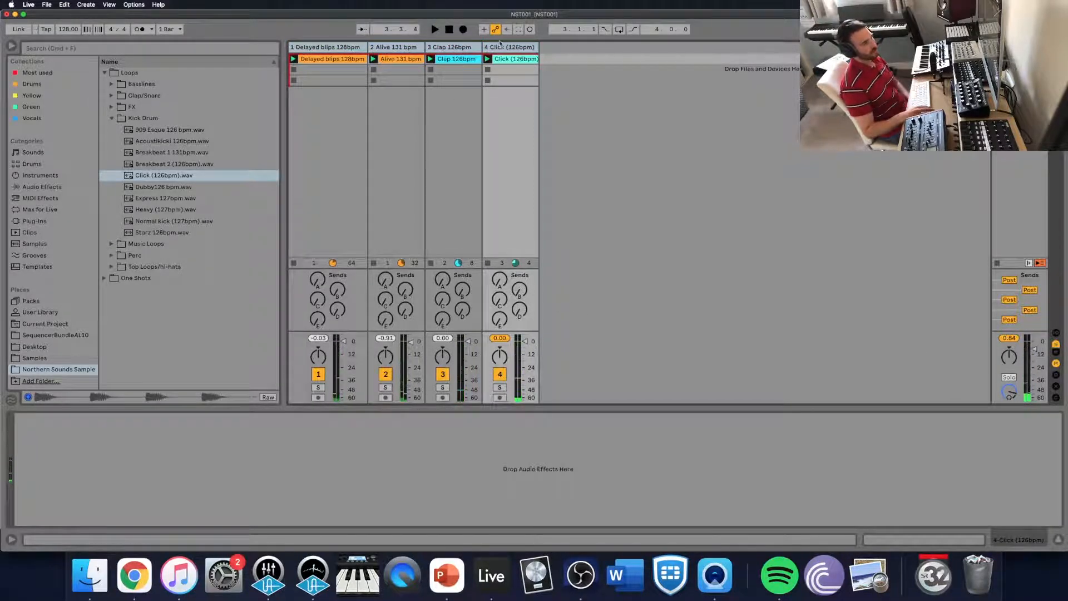
drag(1034, 349, 1034, 342)
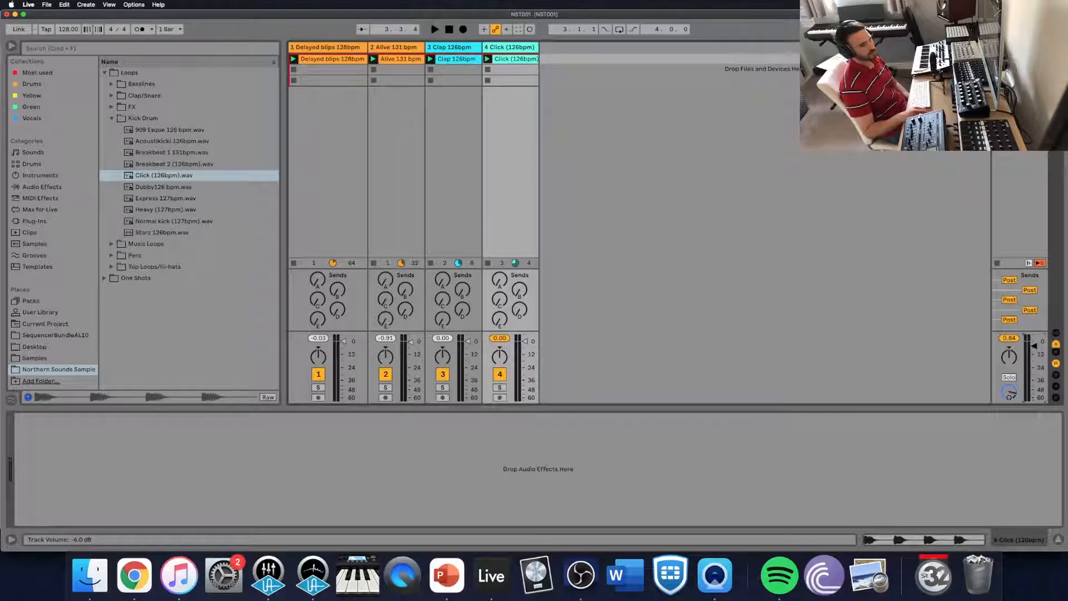
Lower the volume of all four audio tracks together by about 7.5 dB and play the clips to check the levels.
click(345, 48)
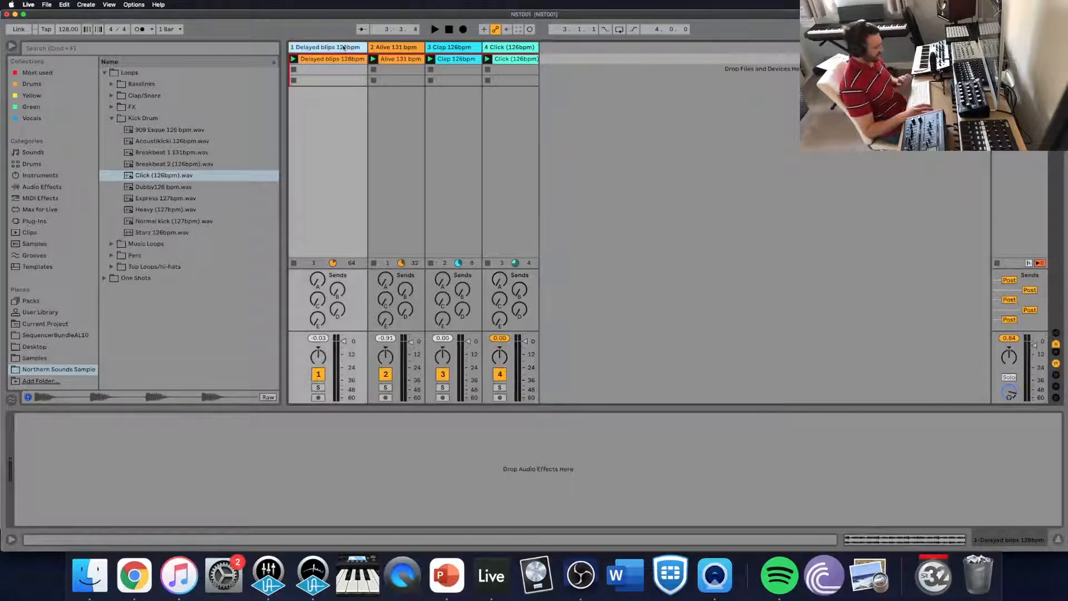
key(super+a)
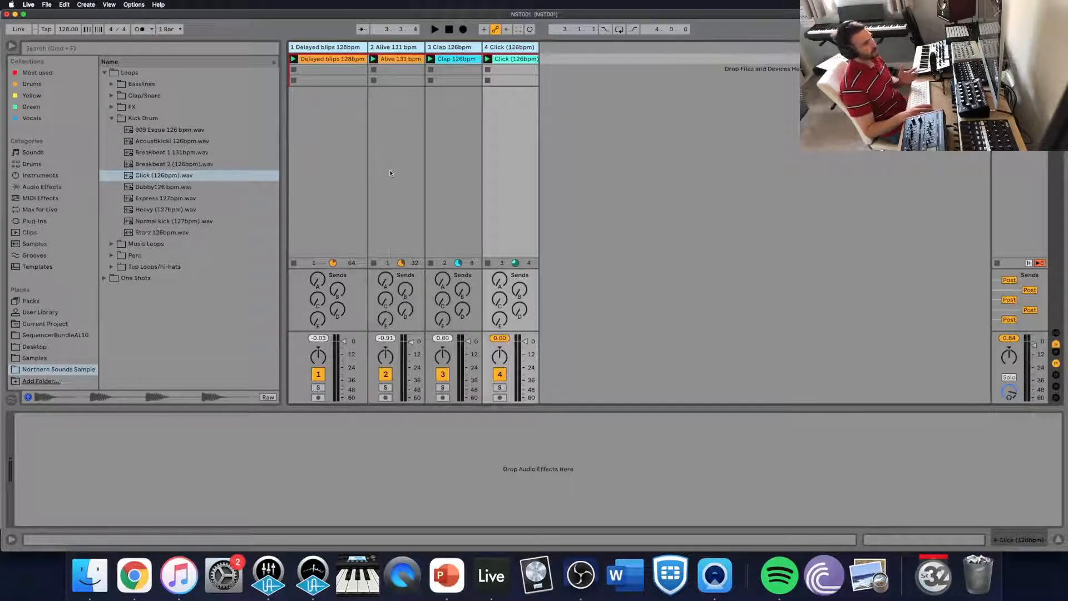
drag(524, 341, 524, 350)
key(space)
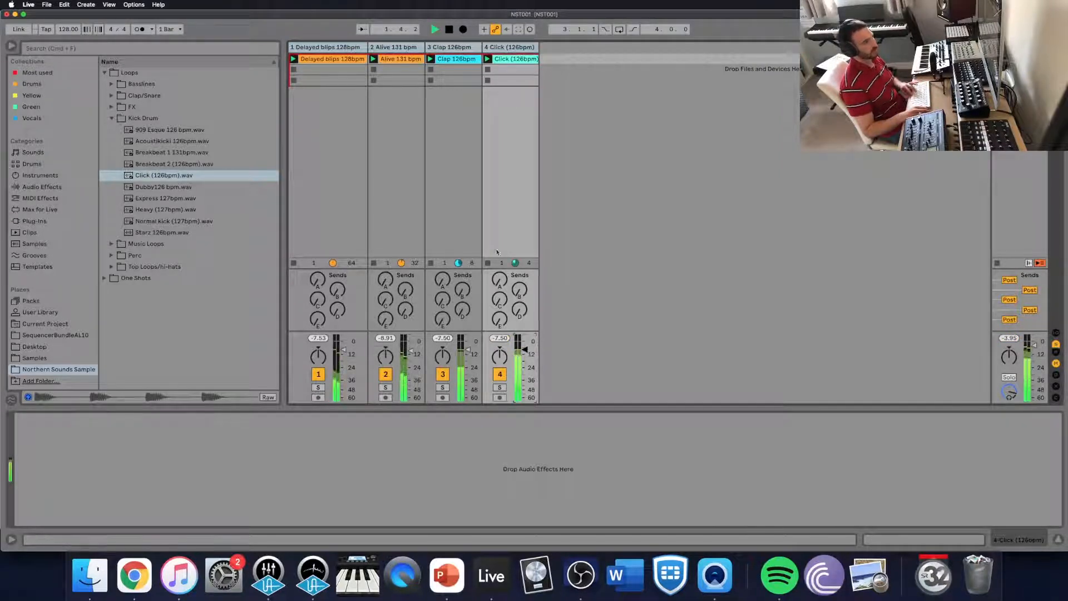
click(787, 243)
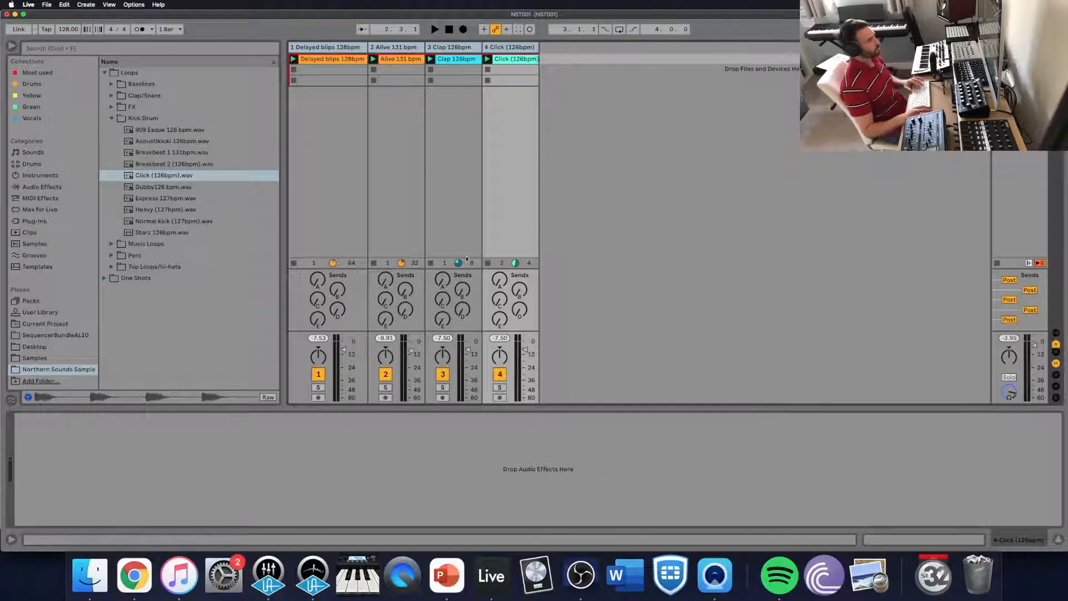
key(space)
Audition the Basslines loops against the groove and add Bass ++ 127 bpm (Am).wav on a new fifth track.
click(111, 119)
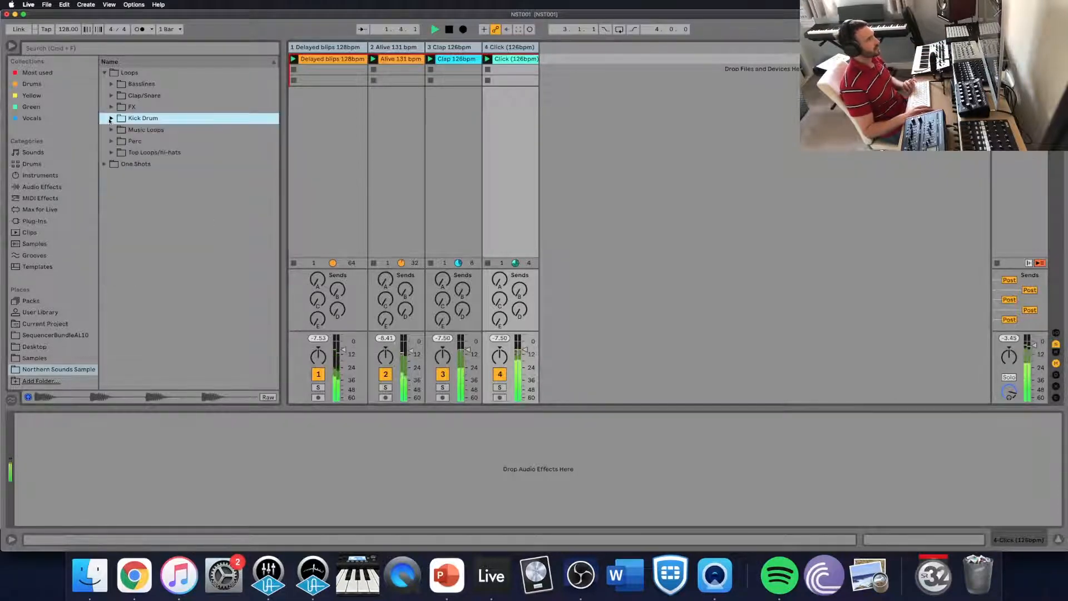
key(space)
click(111, 84)
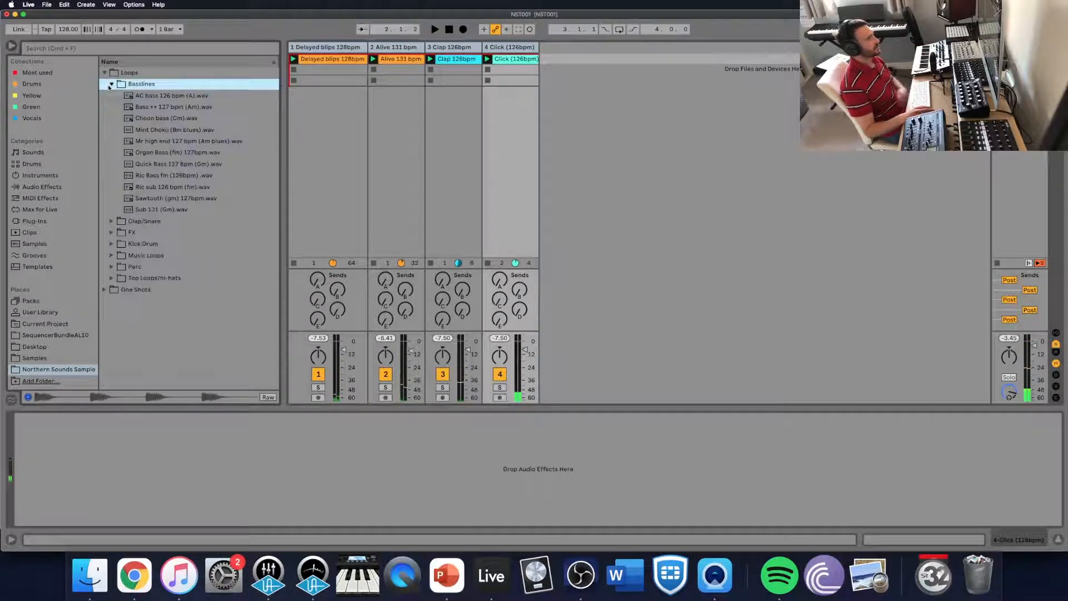
key(space)
click(153, 210)
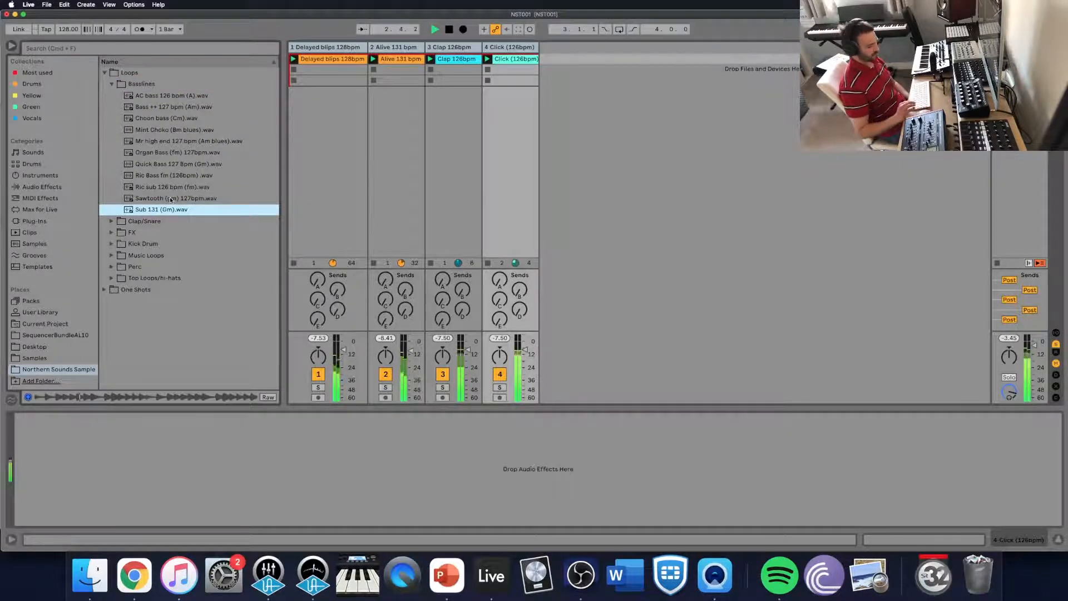
click(170, 199)
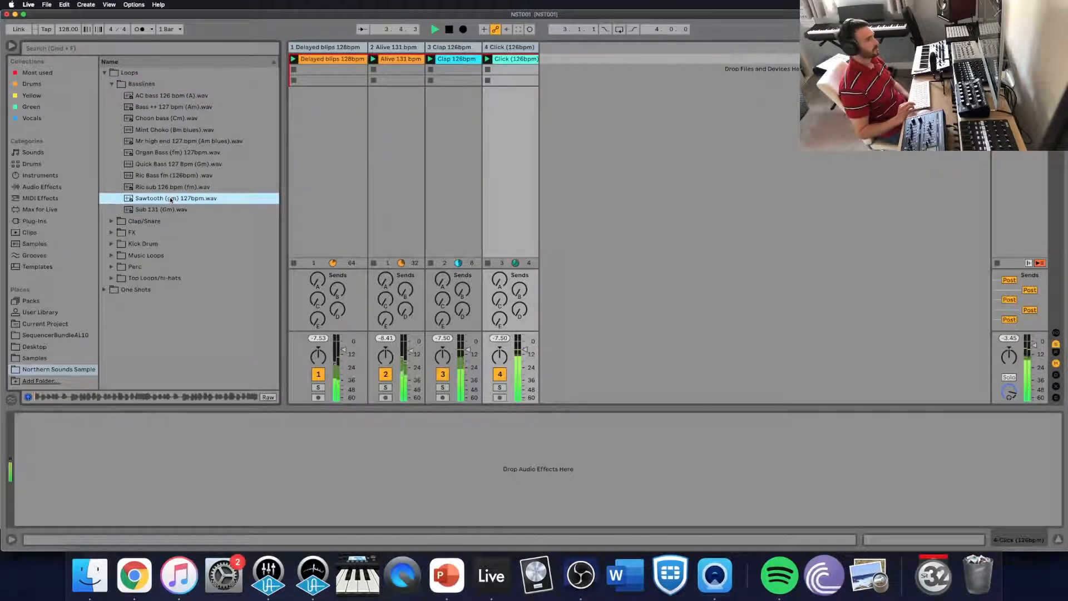
key(Up)
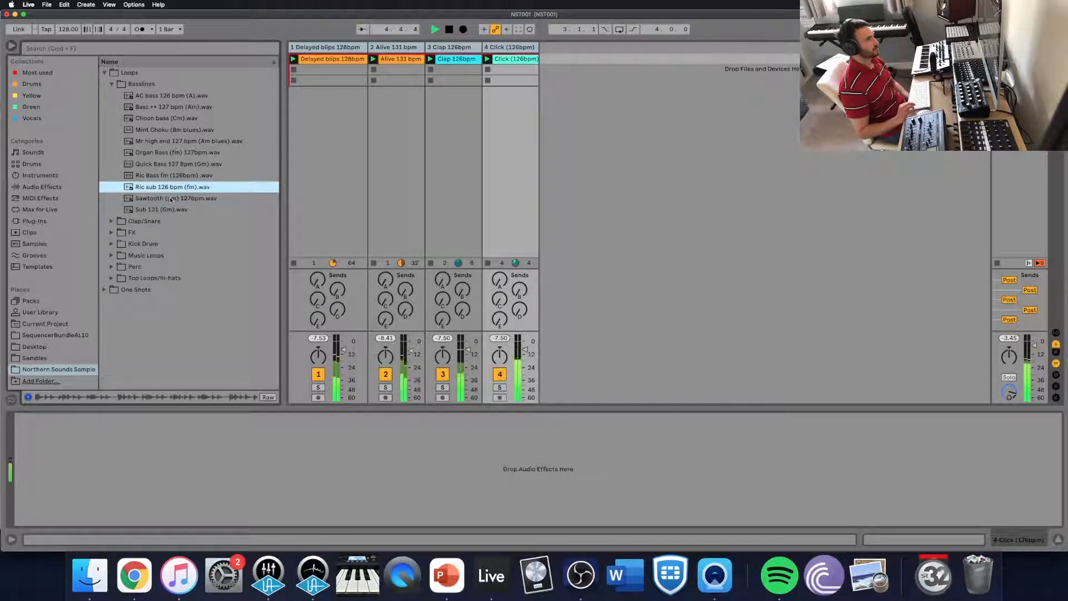
click(170, 110)
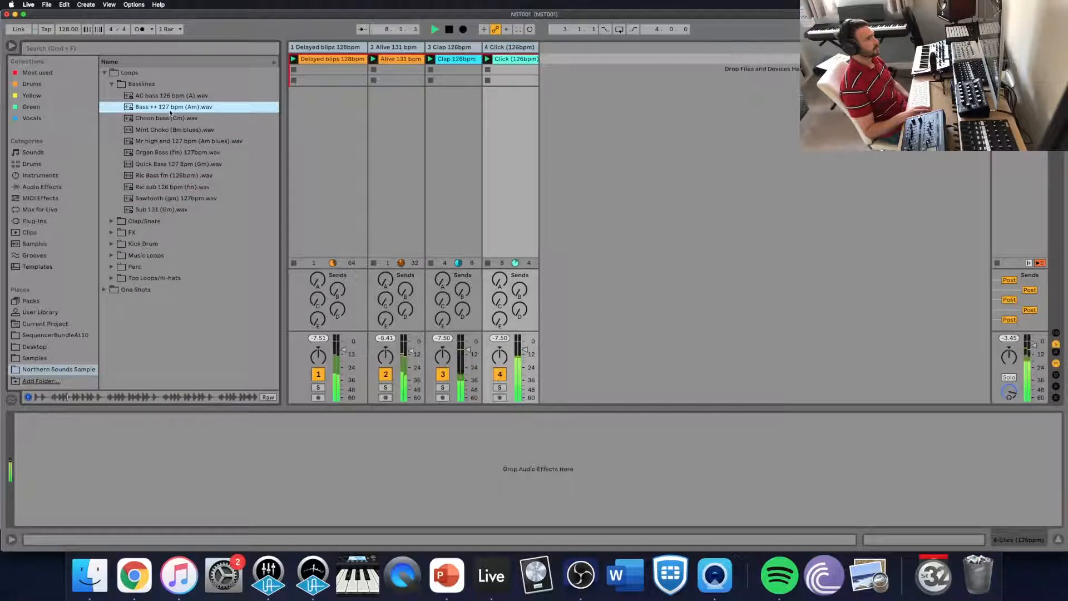
drag(162, 111, 568, 67)
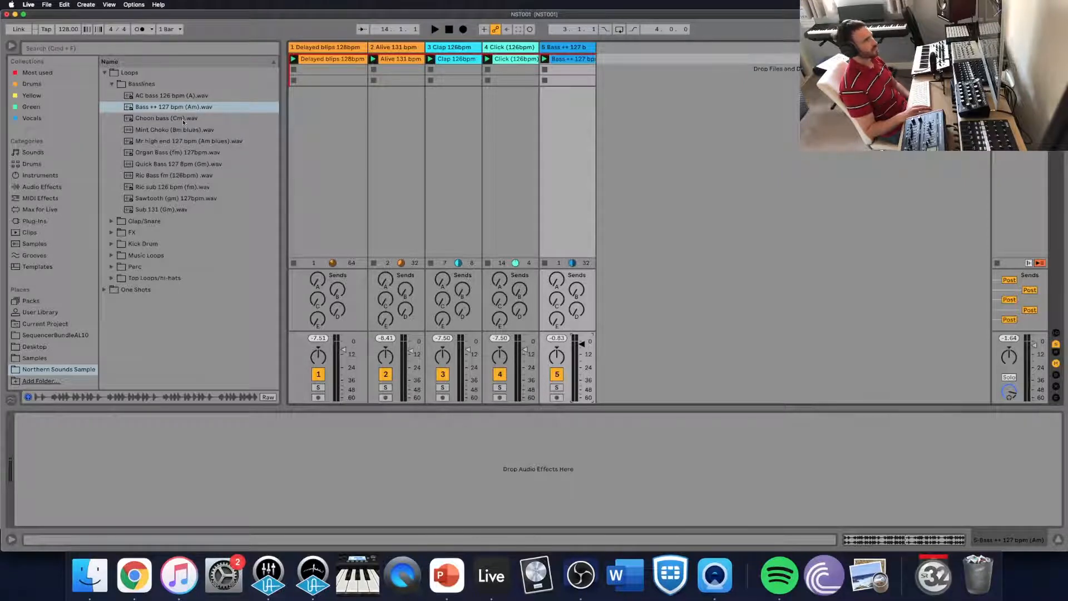
Audition Mr melody 127 bpm (Am).wav and Mr melody 2 127 bpm (Am).wav from Music Loops over the playing clips.
click(112, 84)
click(111, 130)
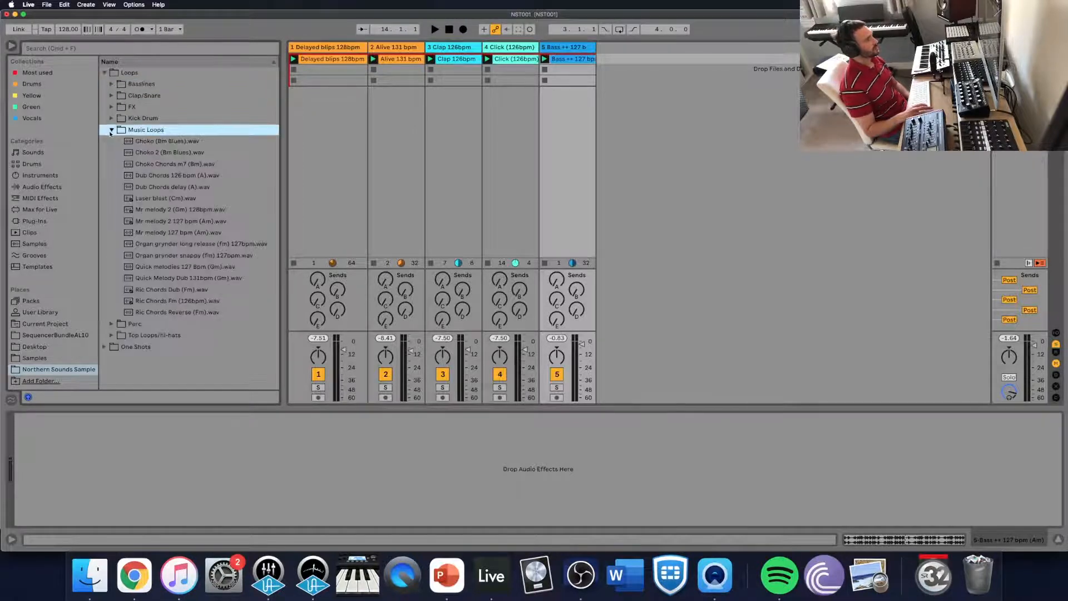
key(space)
click(200, 233)
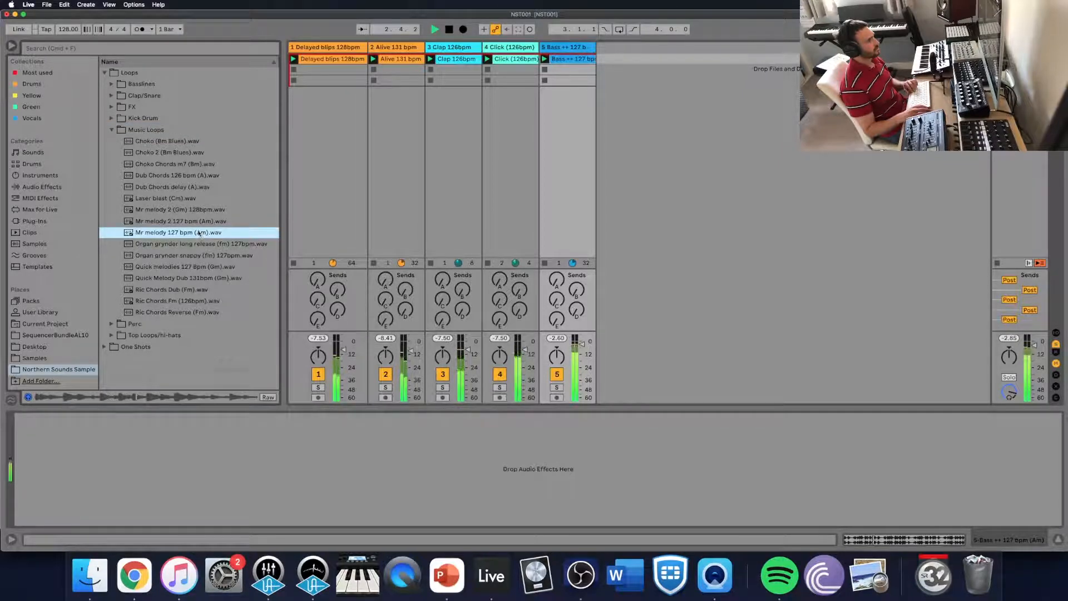
click(196, 222)
key(space)
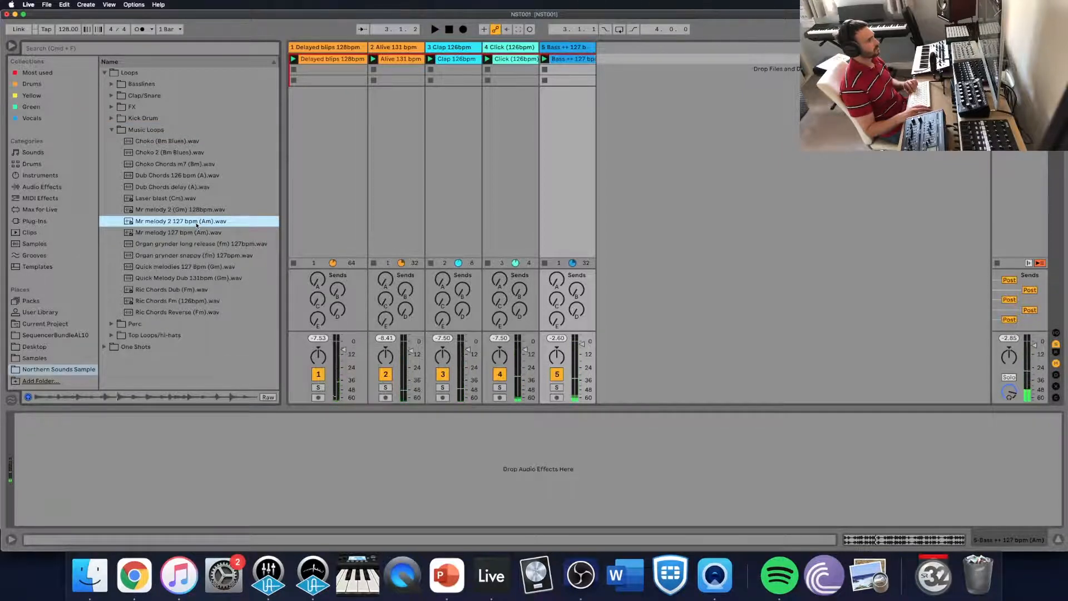
Add Mr melody 2 127 bpm (Am).wav on a new sixth track, lower its volume to -7.0 dB, and play the mix.
drag(197, 224, 617, 64)
key(space)
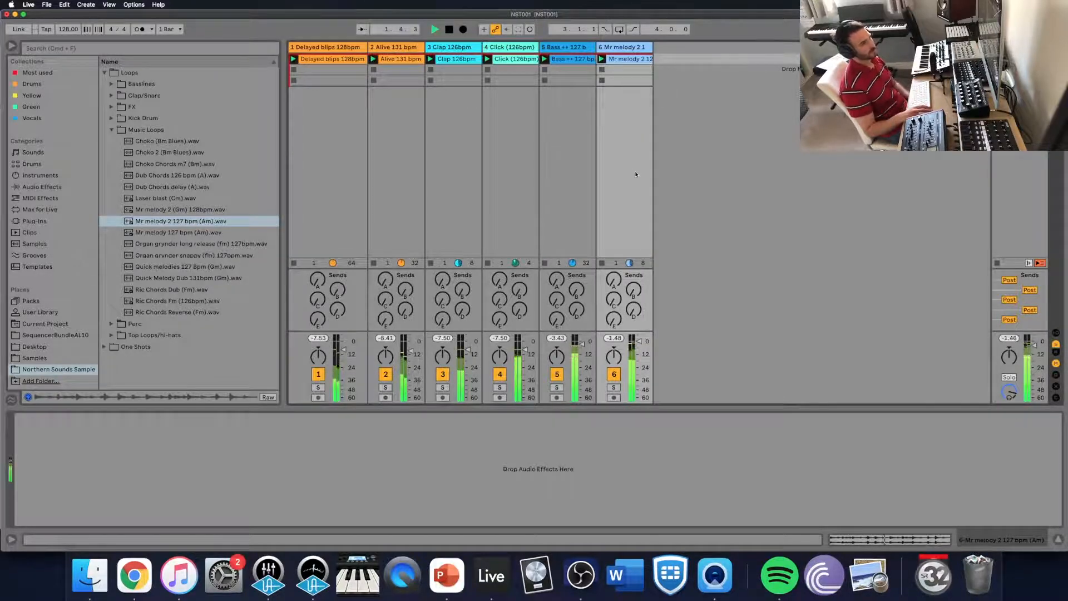
drag(639, 341, 638, 344)
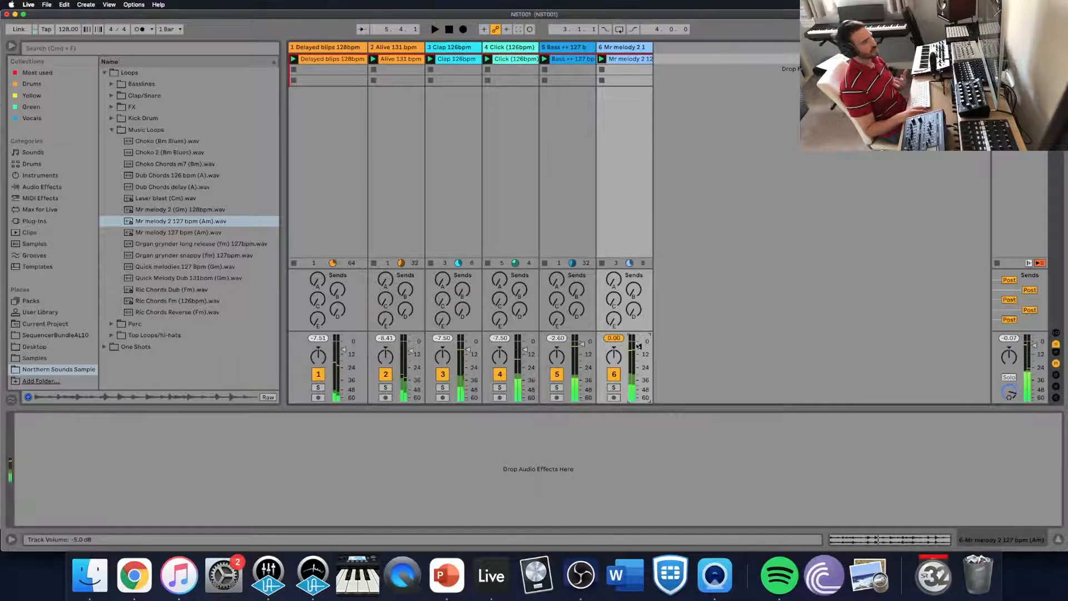
key(space)
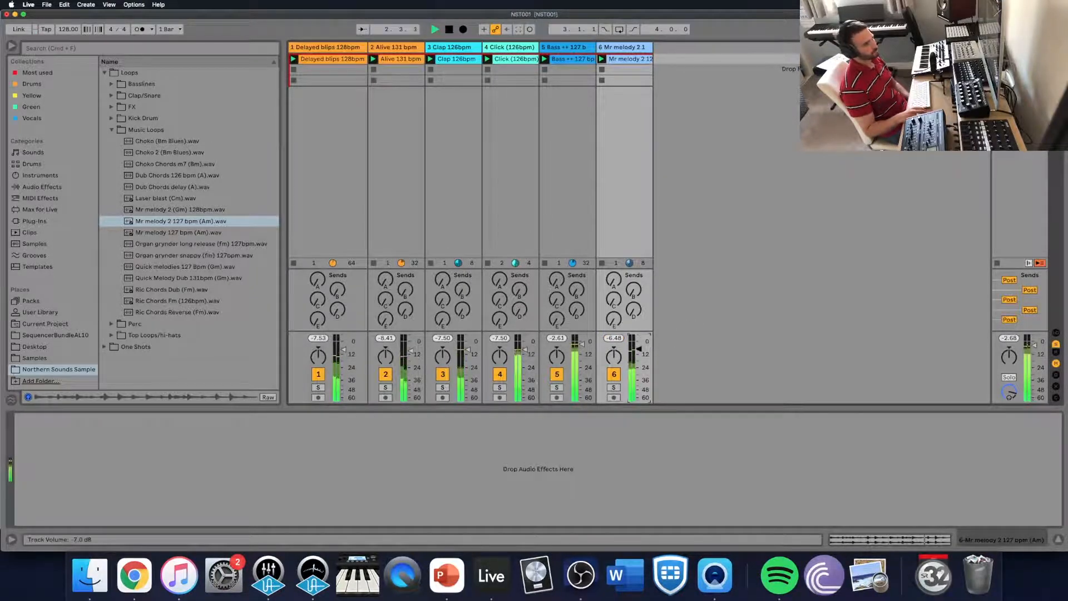
Audition the FX loops over the groove and add Diggers and crystals.wav on a new seventh track.
click(111, 130)
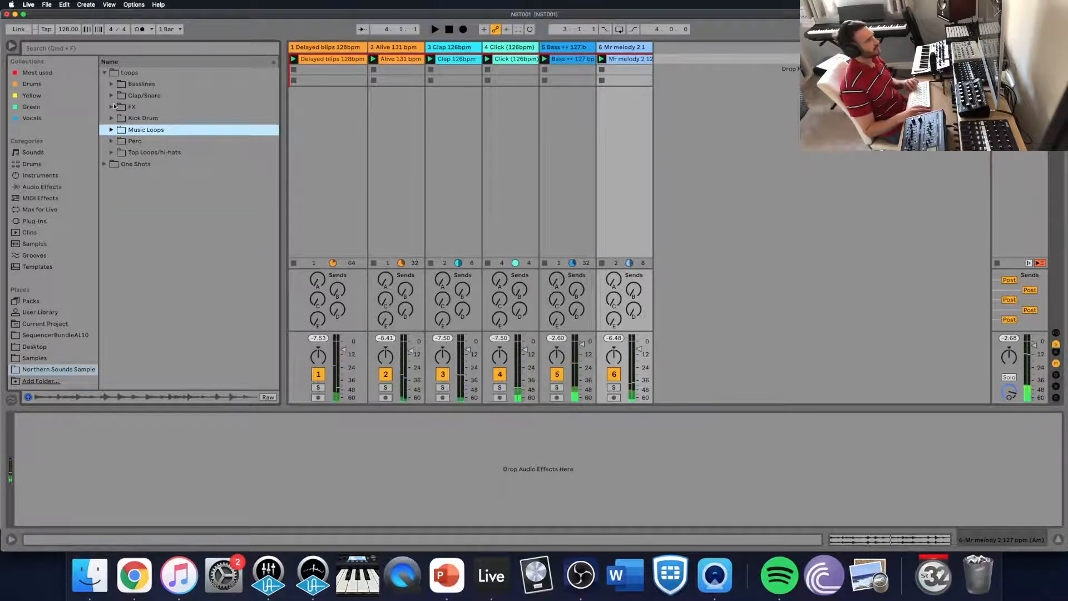
key(Up)
key(Up)
key(Right)
key(Down)
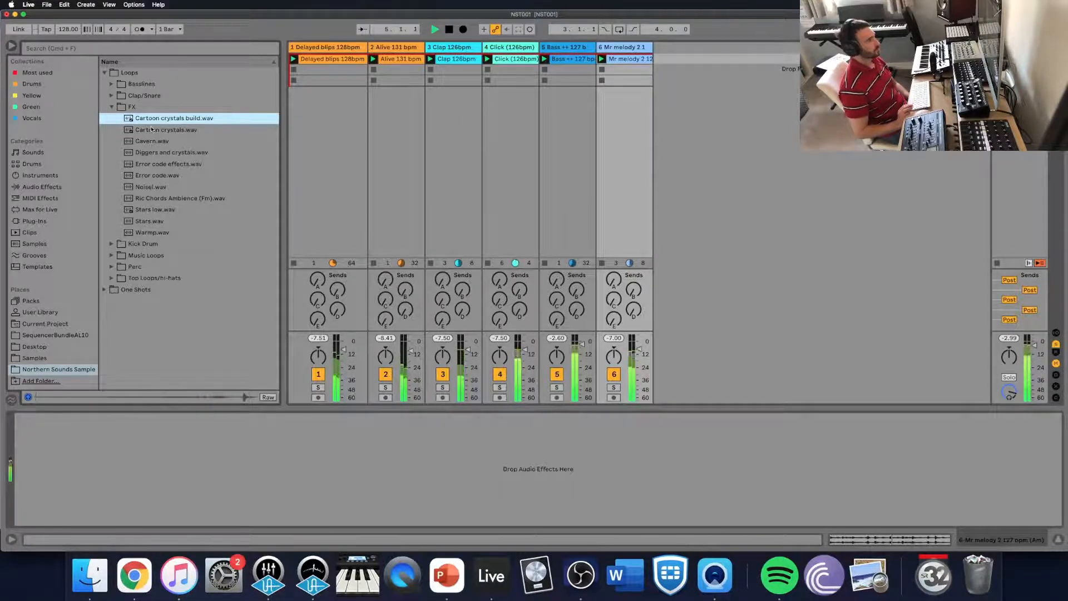
click(151, 130)
key(Down)
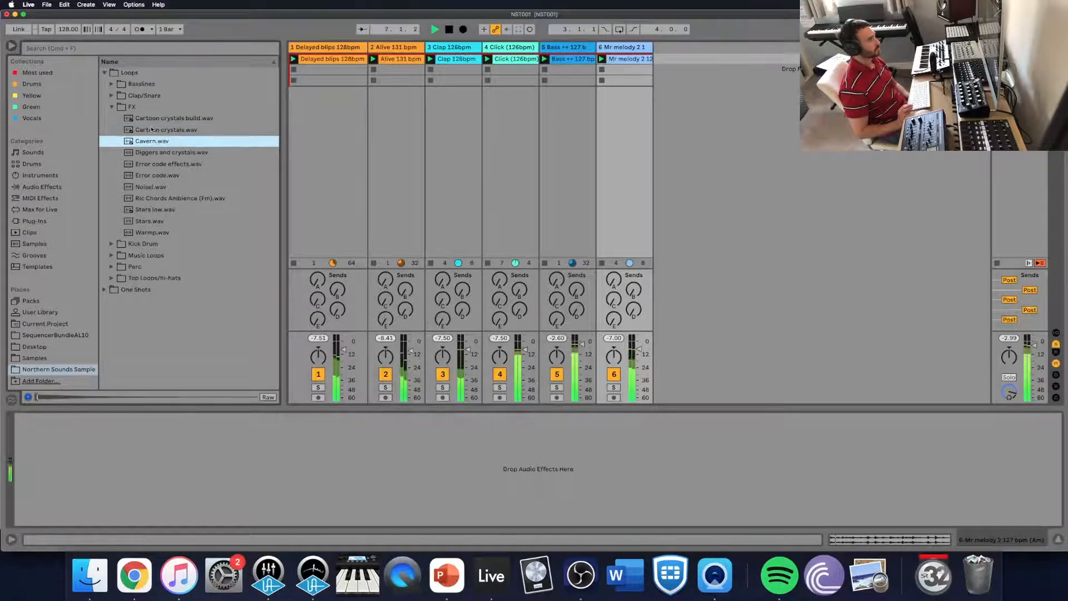
key(Down)
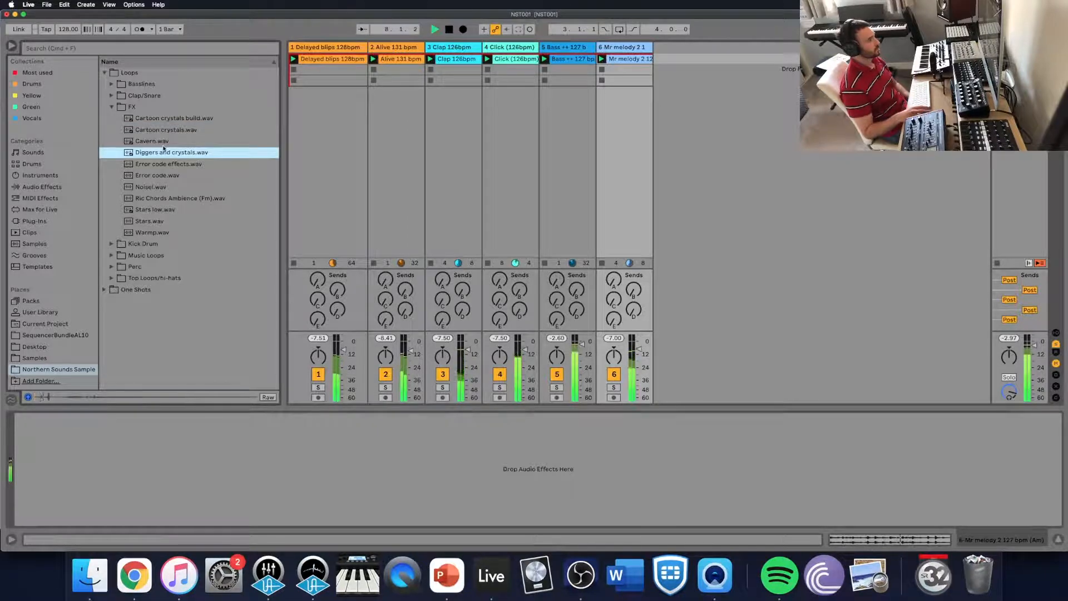
drag(165, 152, 661, 59)
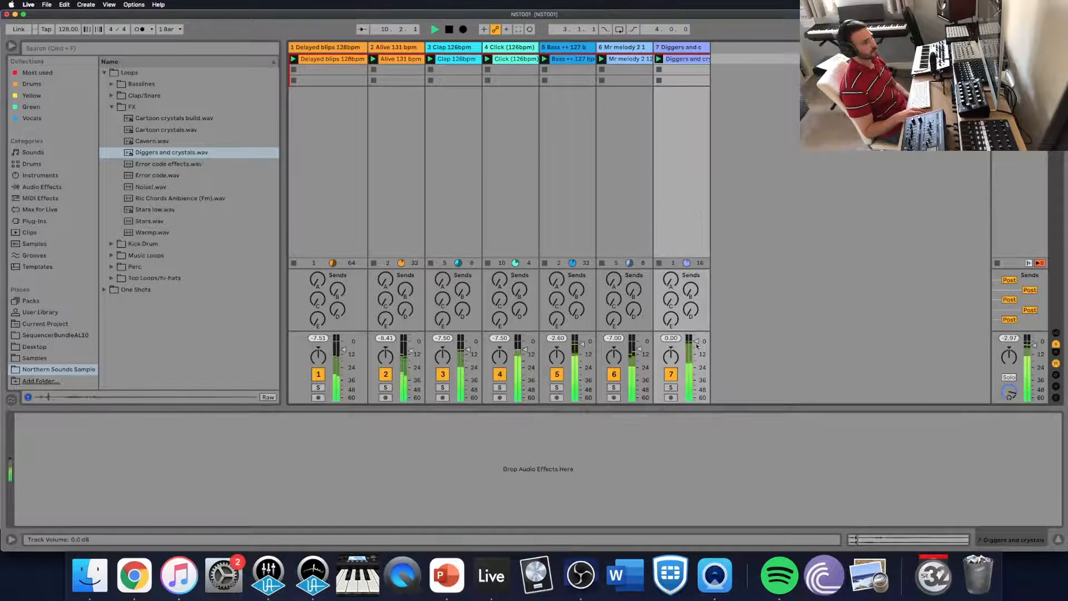
Lower the Diggers and crystals track's volume and audition Warmp.wav and Stars.wav over the groove.
drag(696, 341, 696, 348)
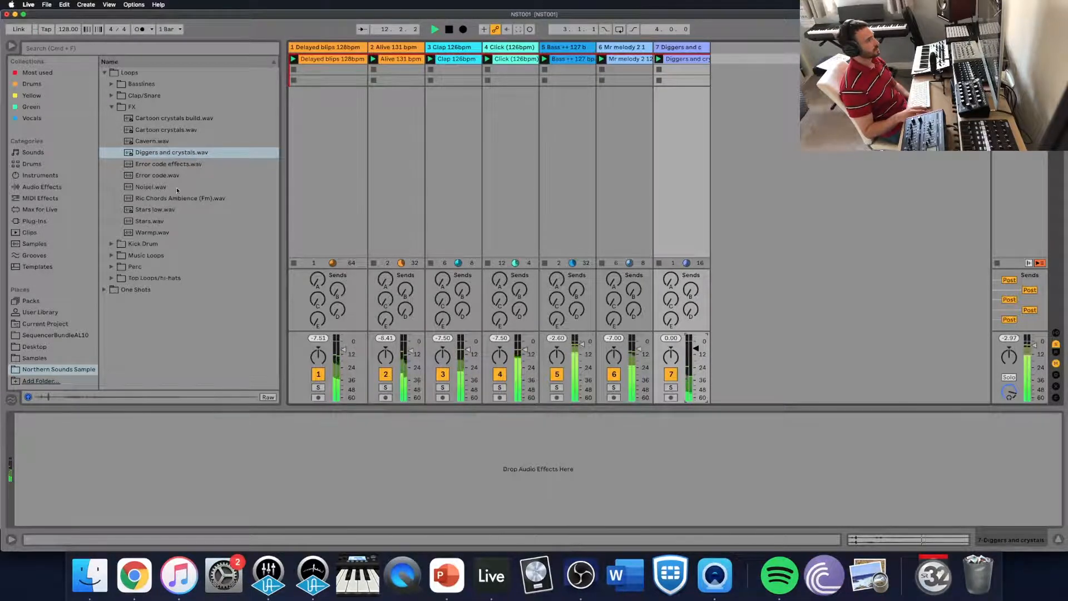
click(163, 232)
click(157, 221)
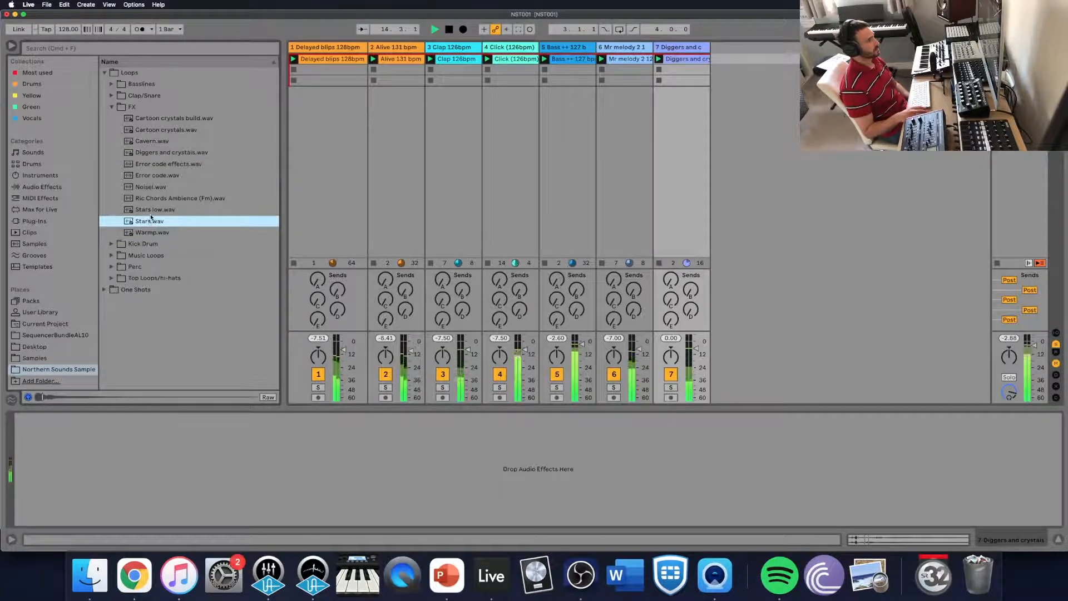
Add Stars low.wav from the FX loops on a new eighth track and lower its volume to -7.0 dB.
click(152, 211)
drag(150, 212, 734, 65)
drag(754, 341, 753, 349)
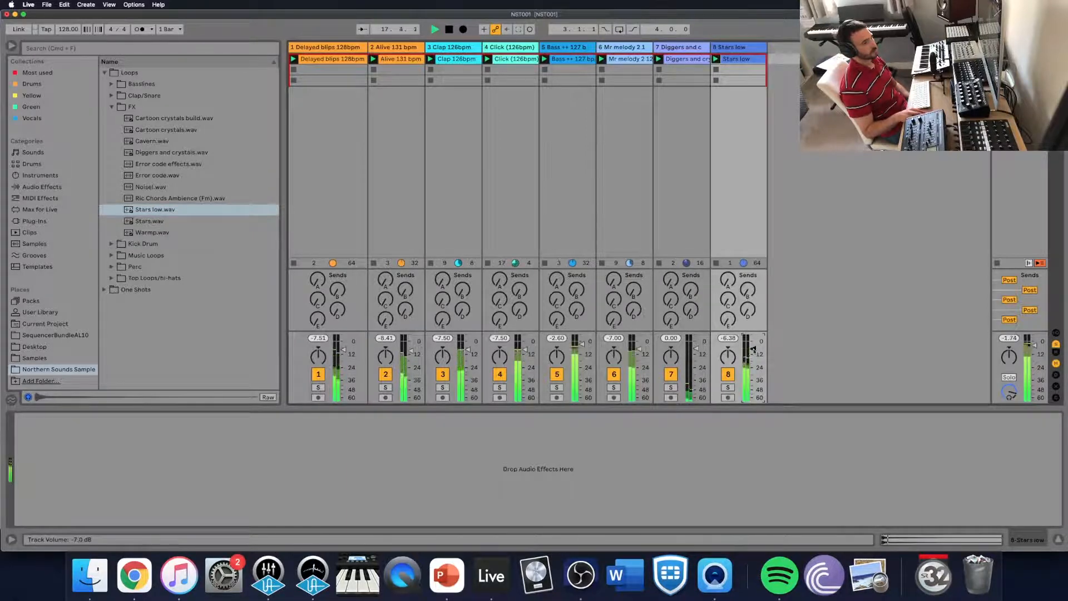
Collapse the FX and Loops folders, and hide the browser with playback stopped.
click(111, 106)
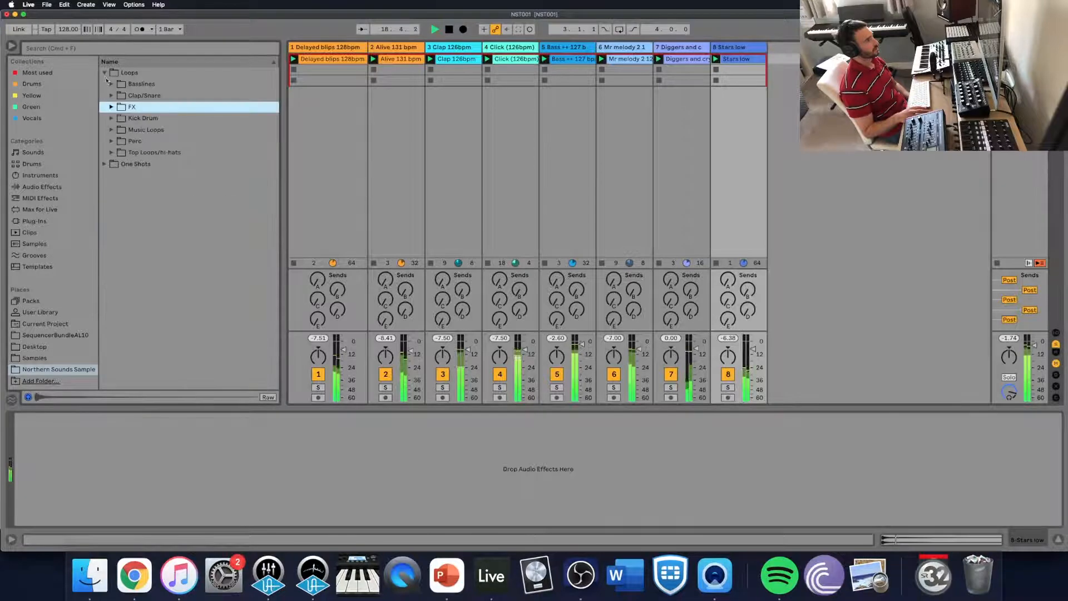
click(104, 73)
click(105, 83)
click(105, 84)
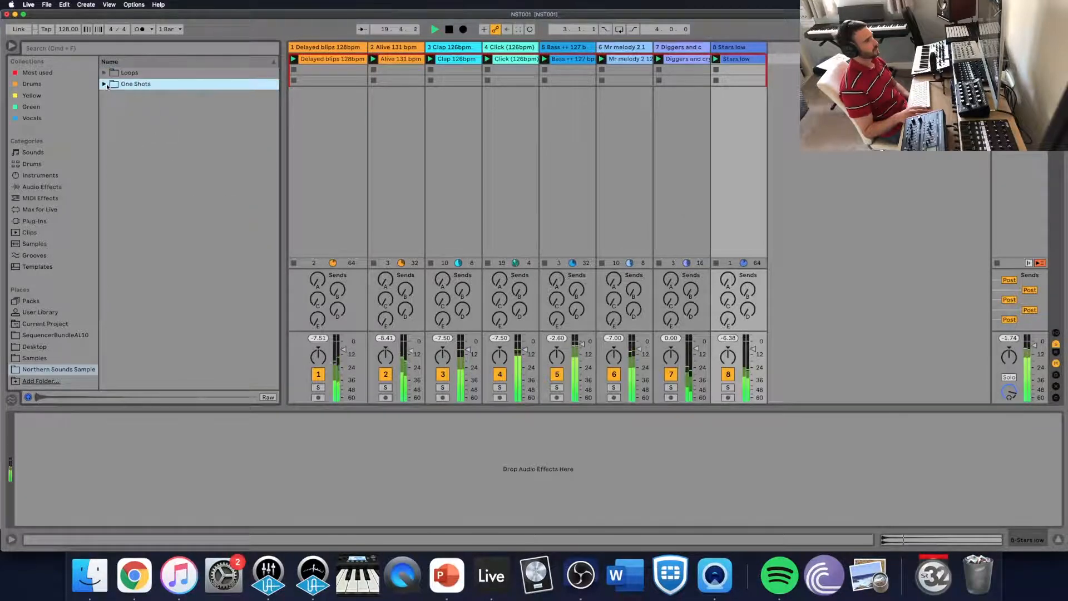
key(space)
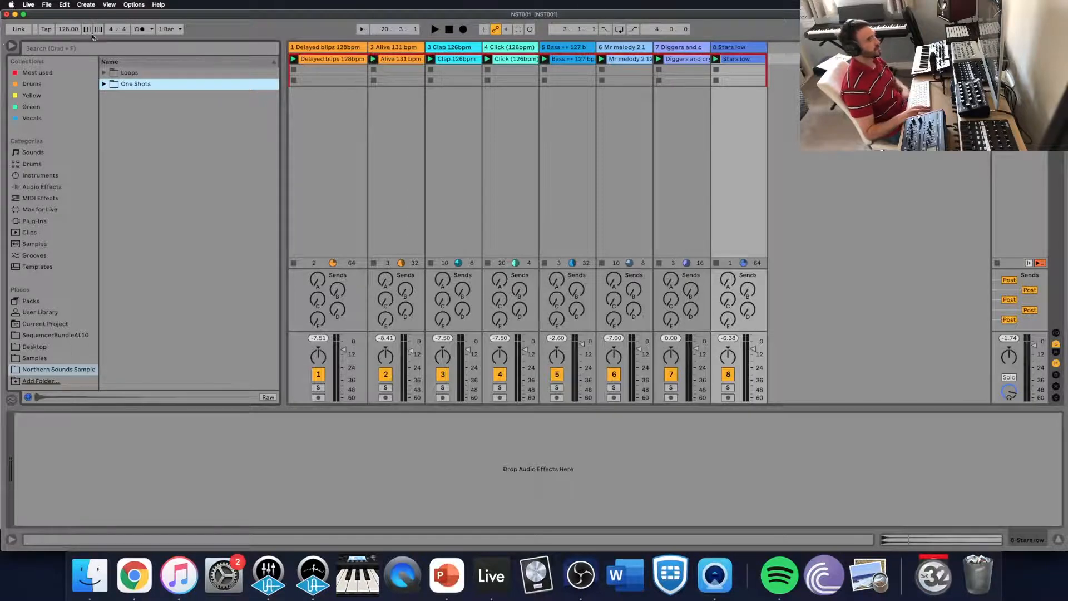
click(12, 47)
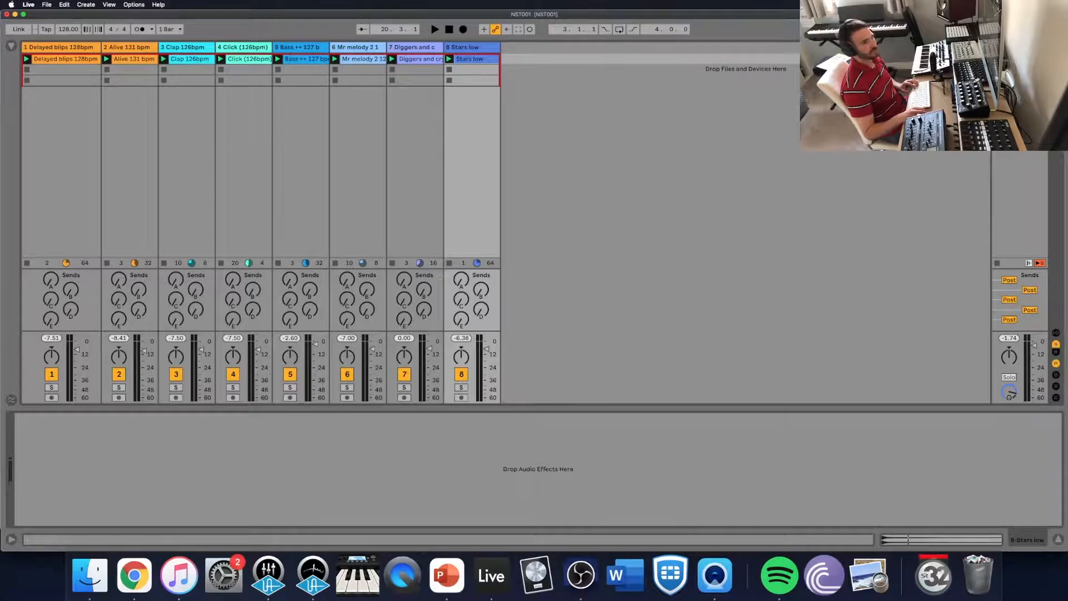
Delete the two empty scenes below the loop clips and play the groove.
click(1023, 69)
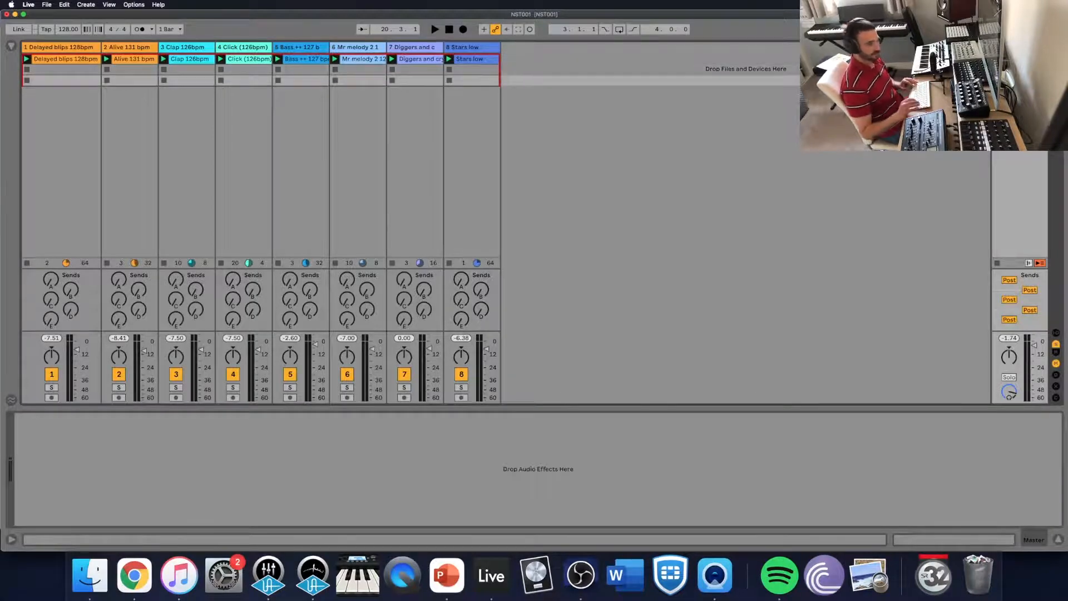
key(Delete)
key(space)
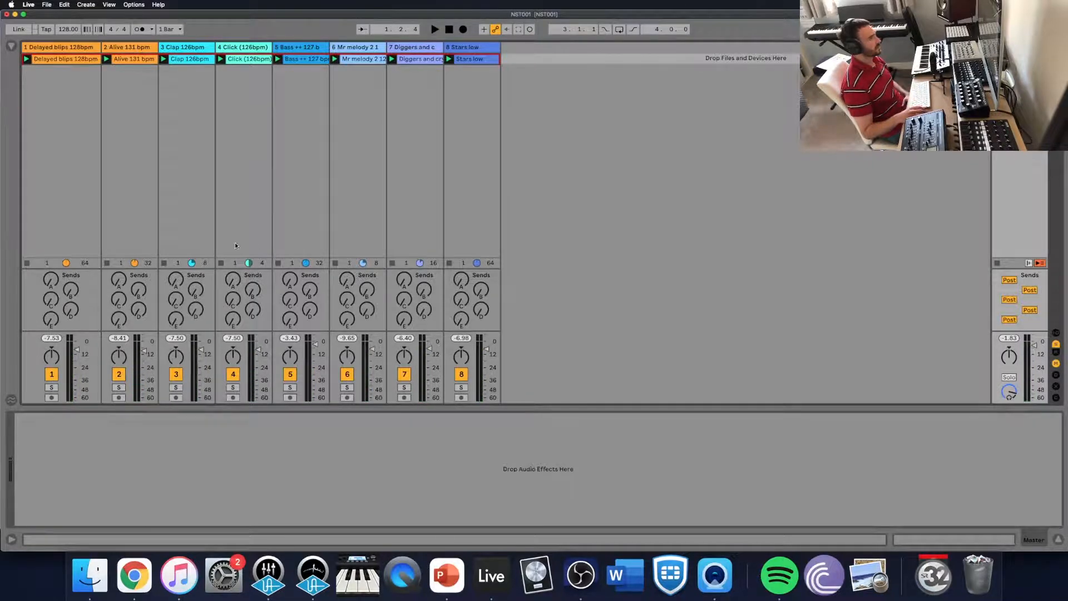
Strip the groove back during playback by stopping the Bass, Click and Clap clips one after another.
click(279, 262)
key(space)
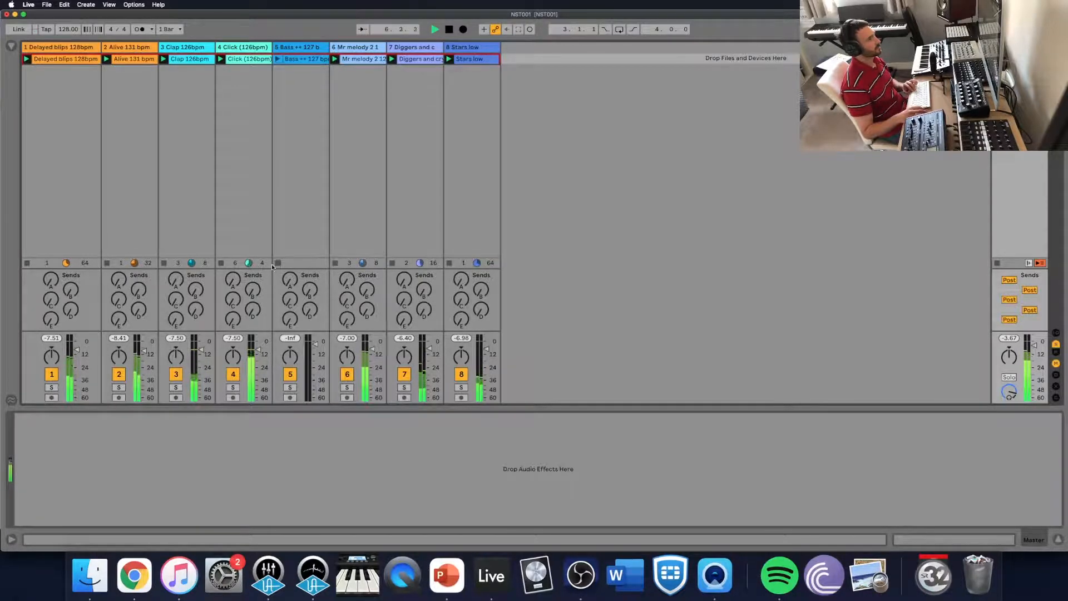
click(222, 264)
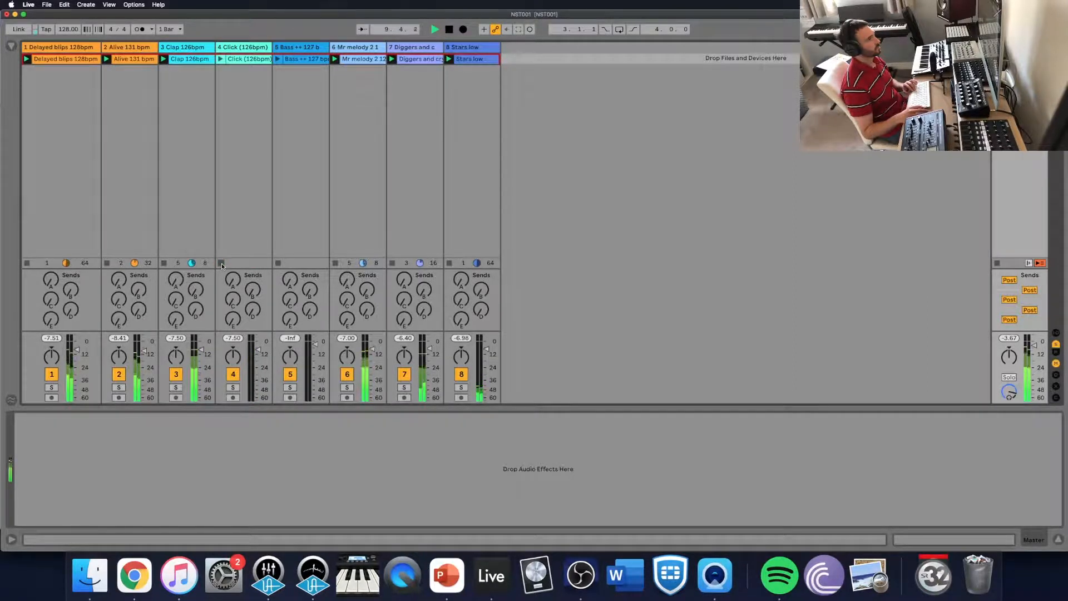
click(165, 263)
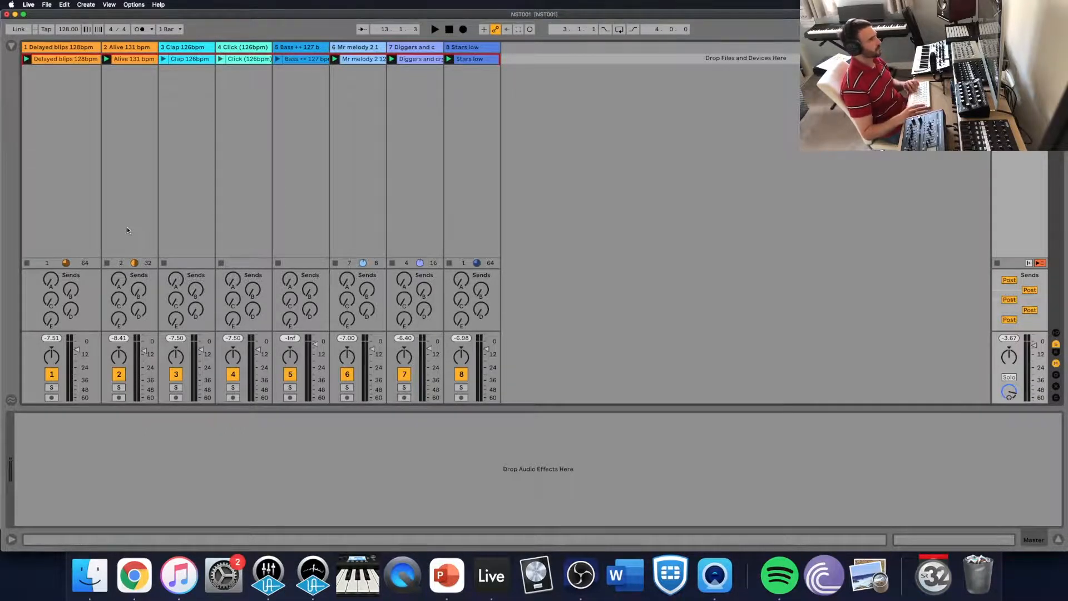
Play the full groove with all eight clips running and stop playback.
key(space)
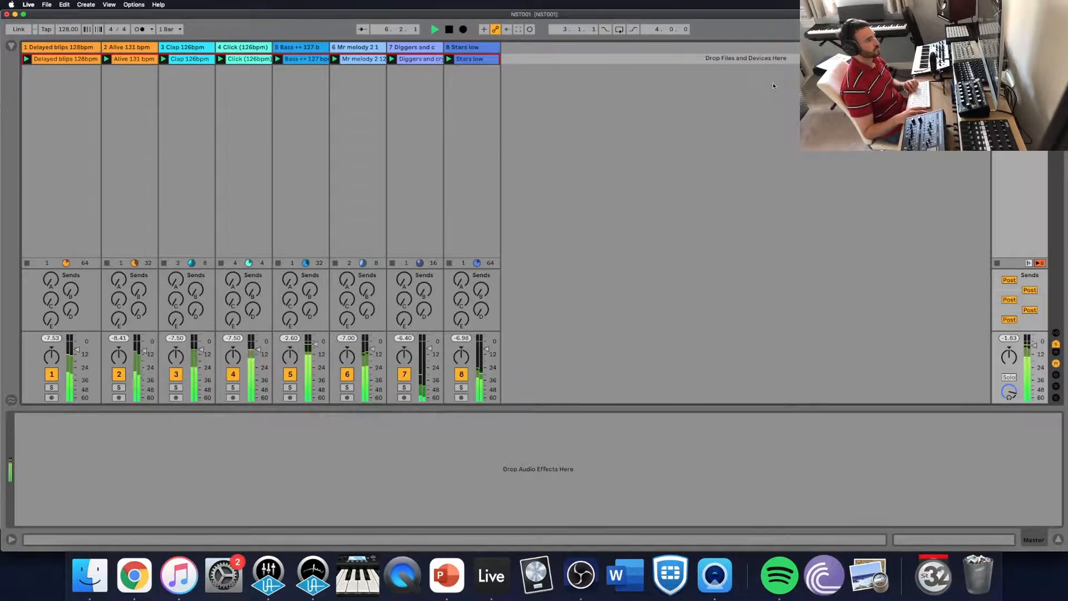
key(space)
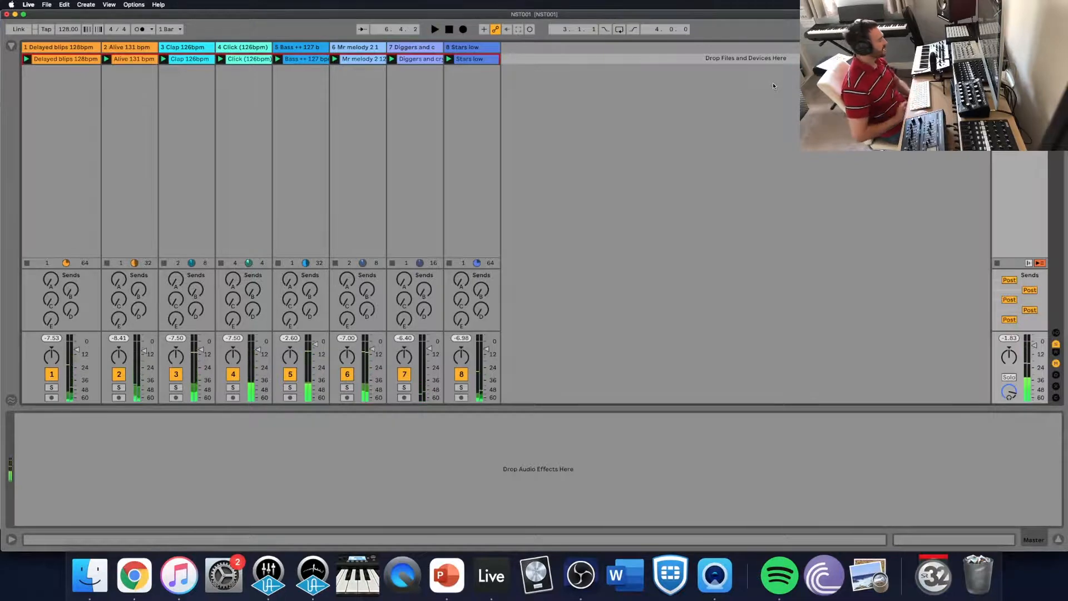